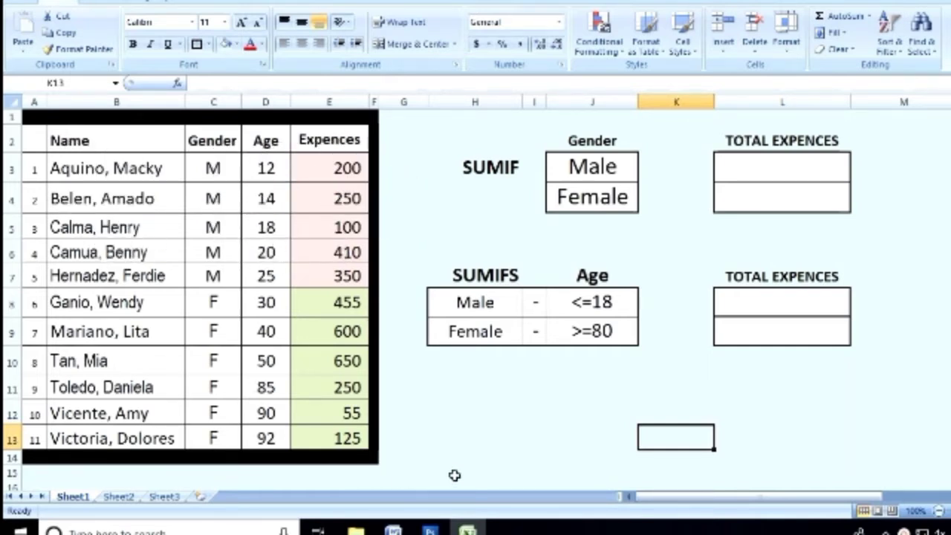
- Enter =sumif(C3:C13,"M",E3:E13) in cell L3 to total the expenses of the male entries
click(781, 162)
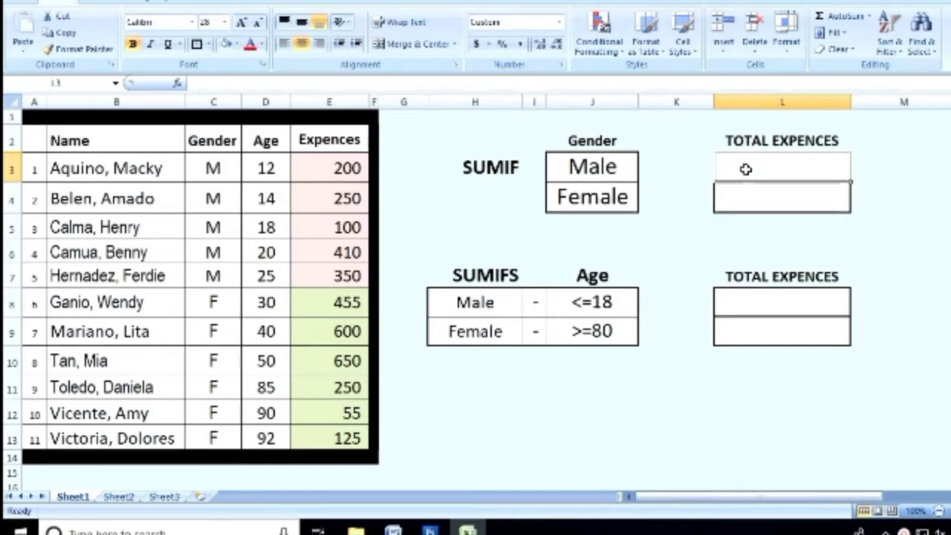
text(=)
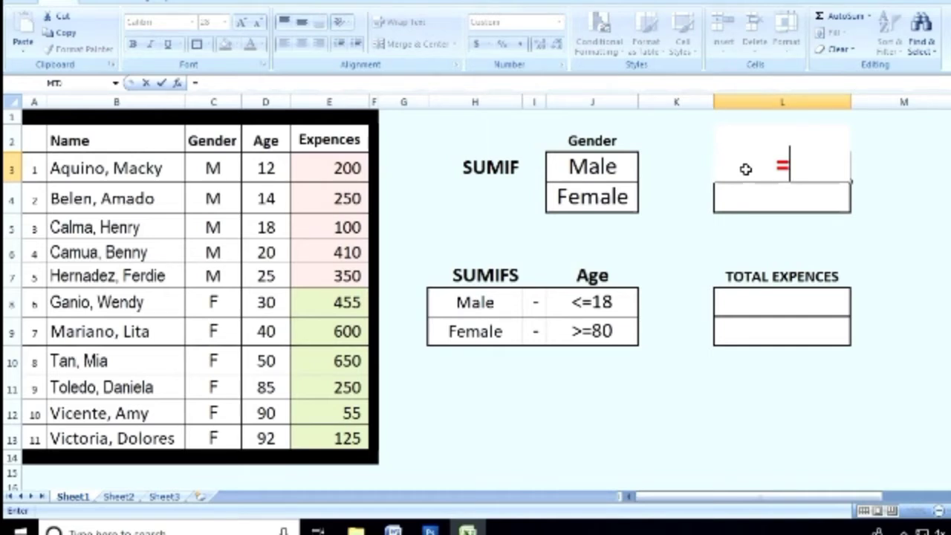
text(su)
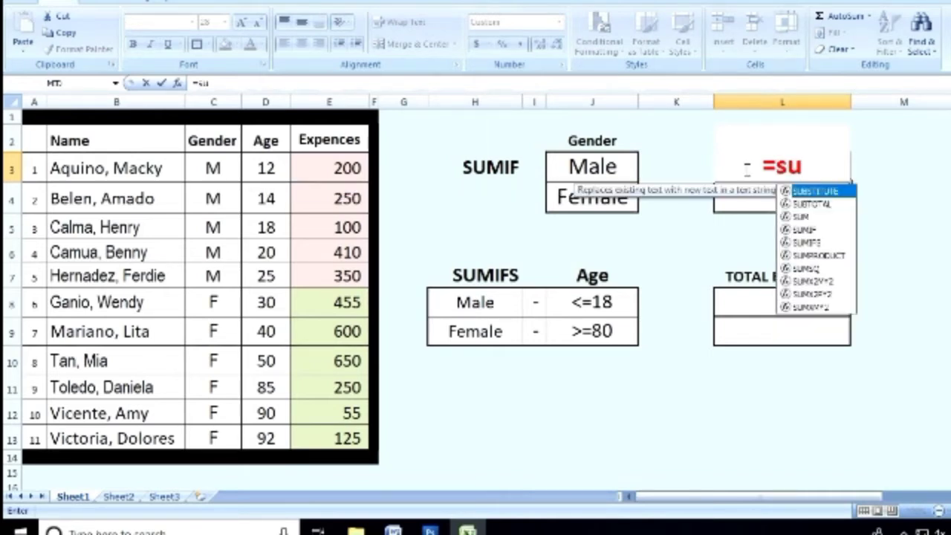
text(m)
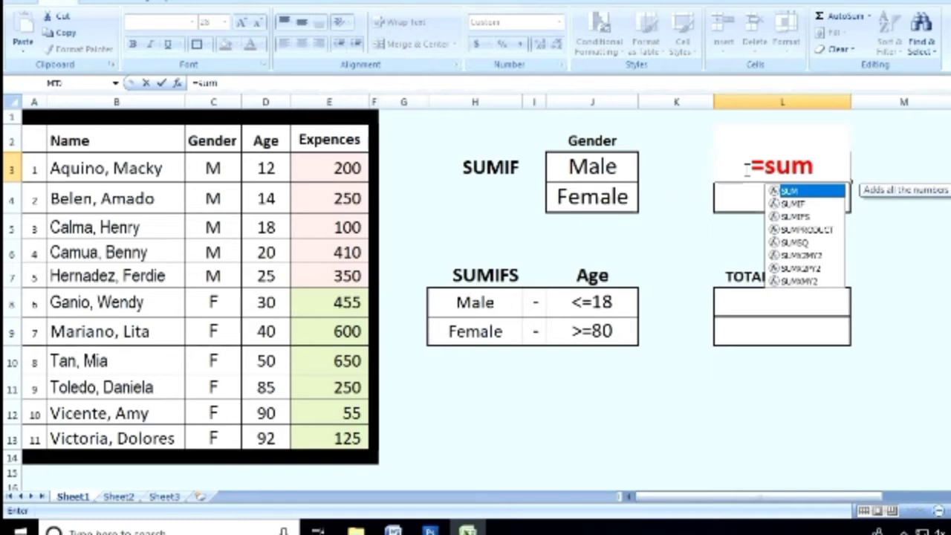
text(i)
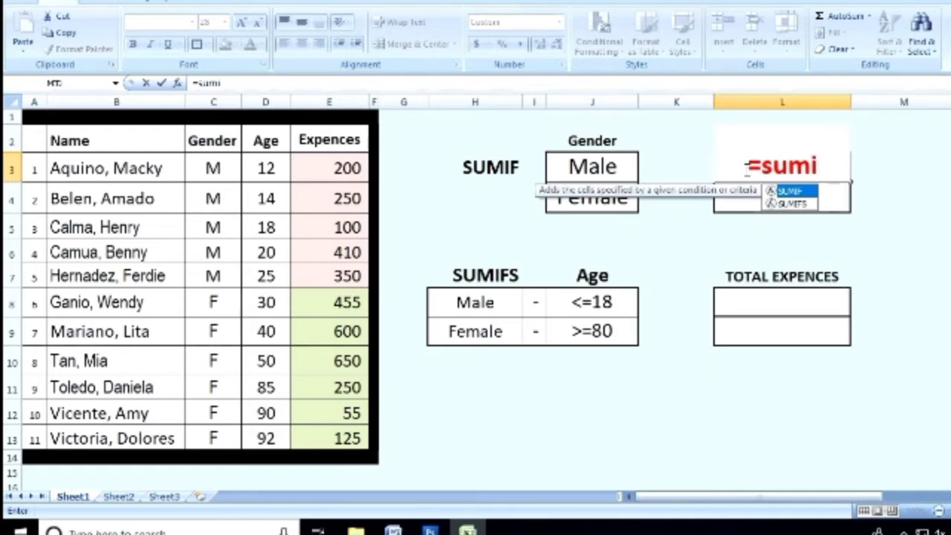
text(f)
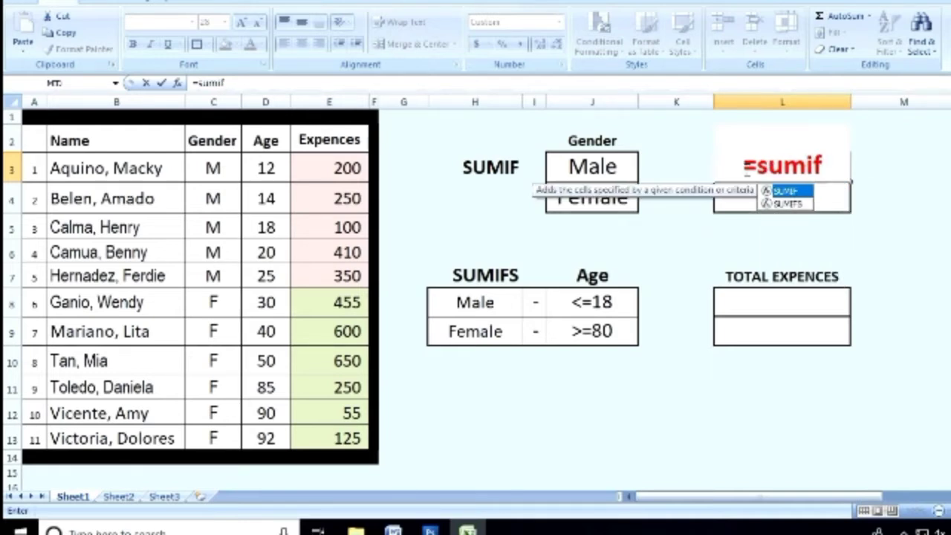
text(()
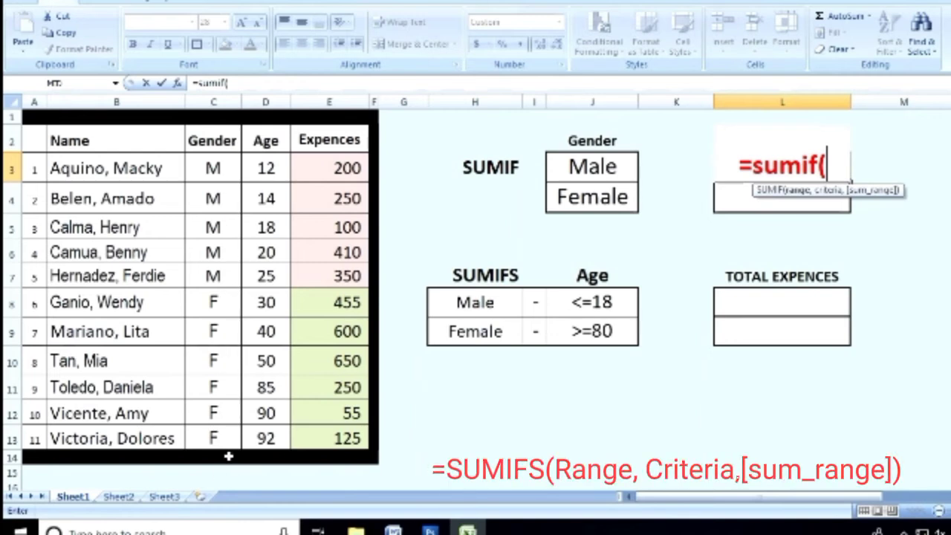
drag(220, 170, 222, 437)
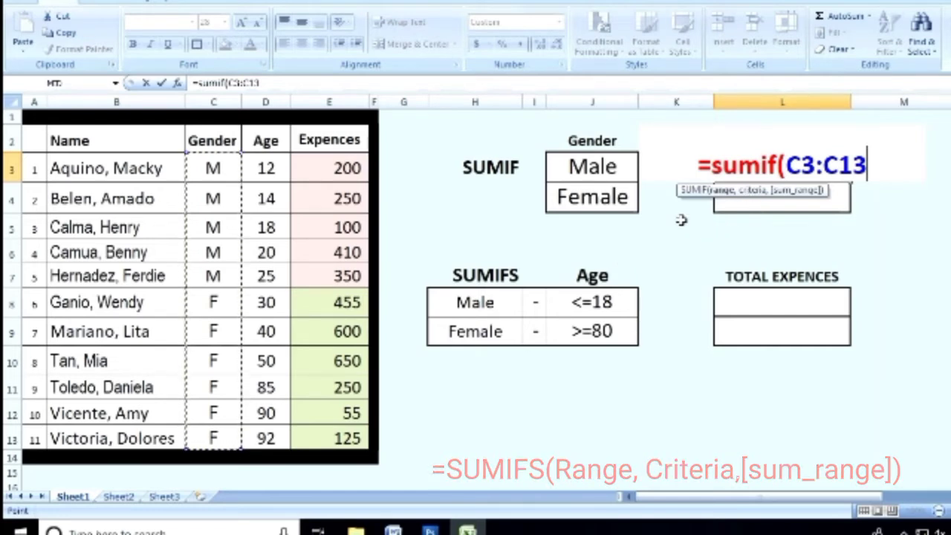
text(,)
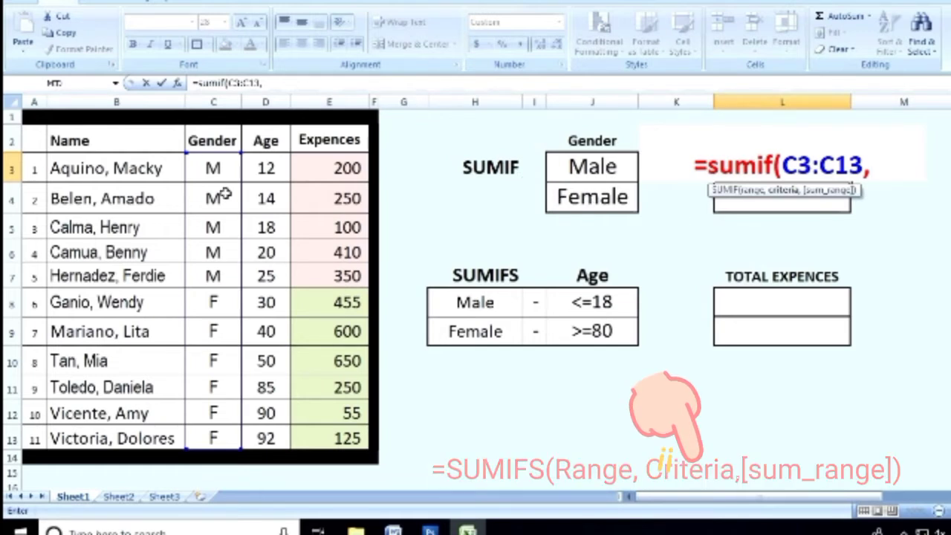
text(")
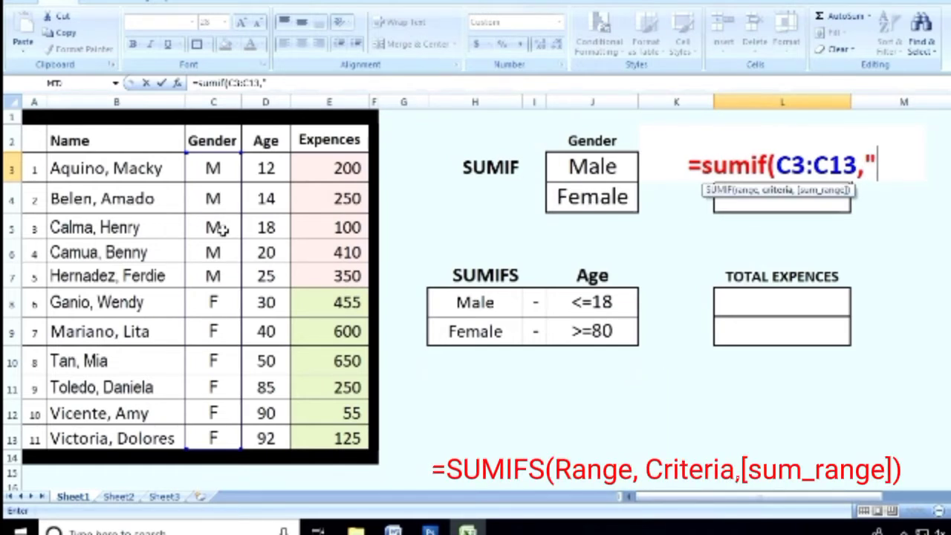
text(M)
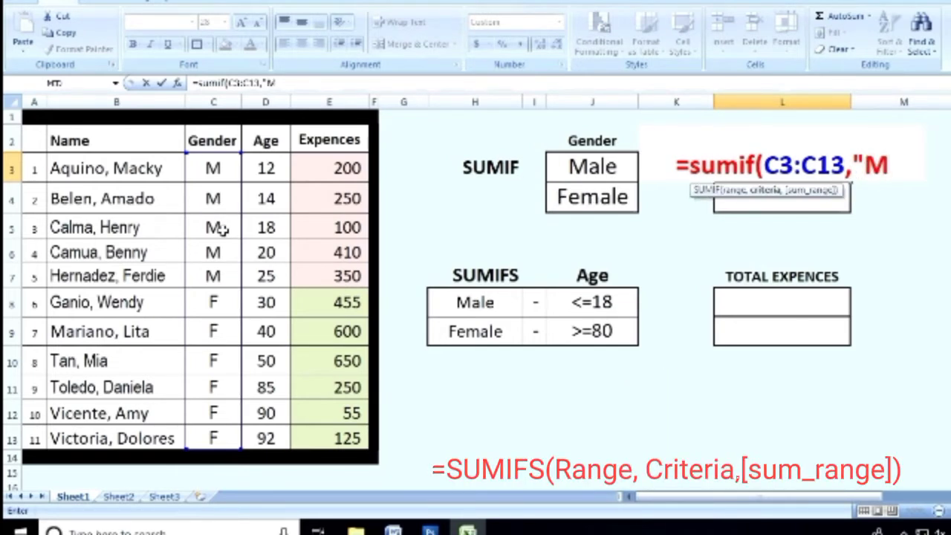
text(")
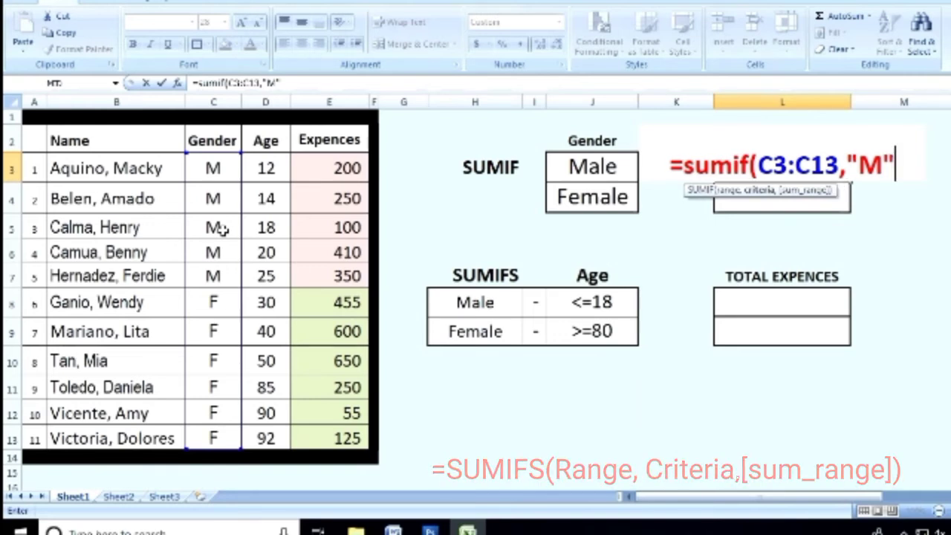
text(,)
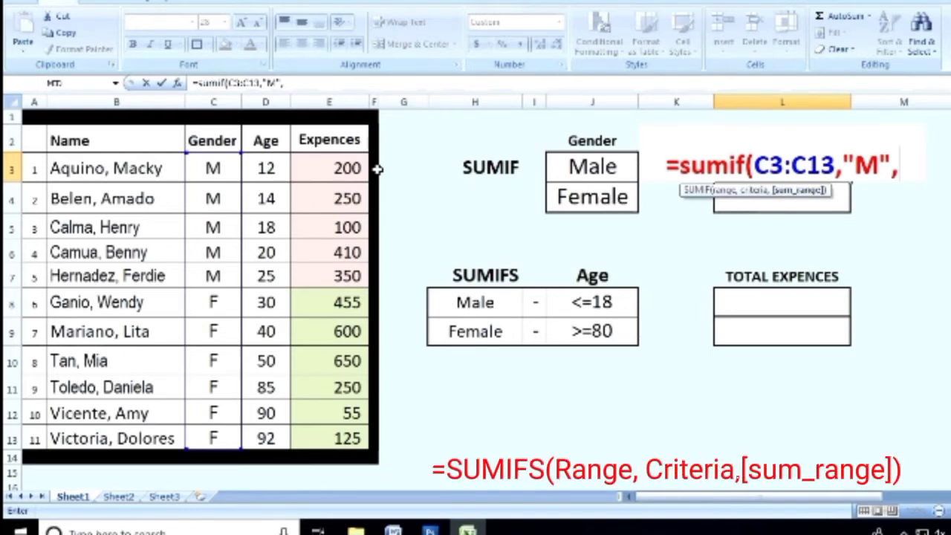
drag(338, 169, 342, 437)
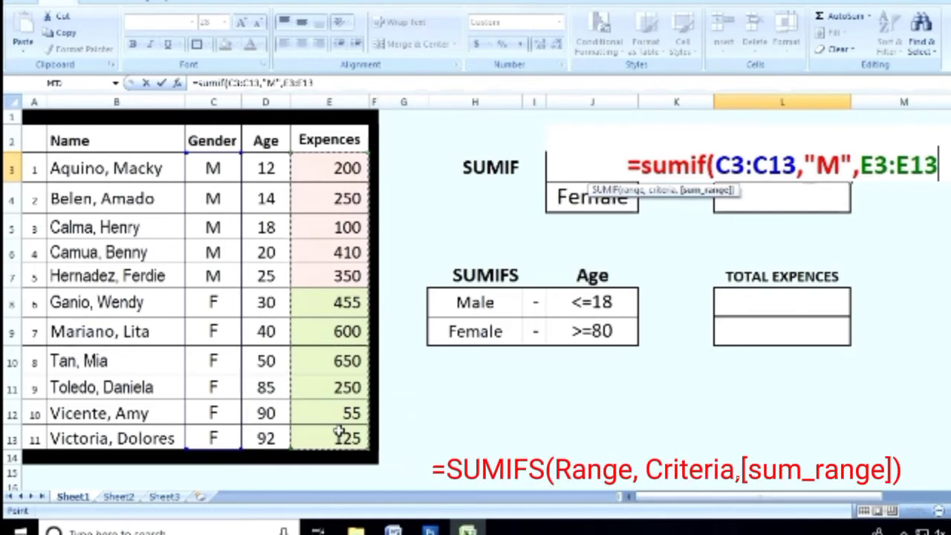
text())
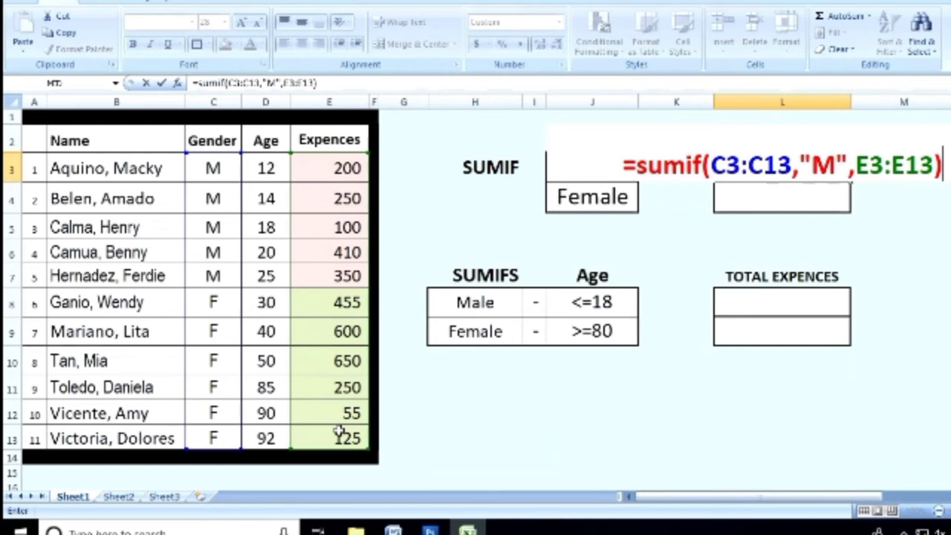
key(Return)
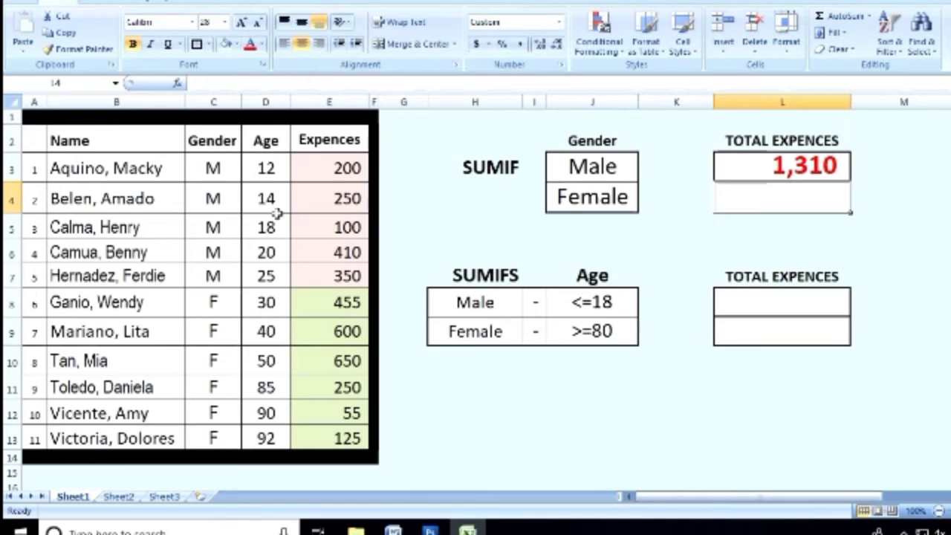
- Review the individual expense amounts of the male entries in E3 through E7
click(349, 165)
click(349, 199)
click(350, 227)
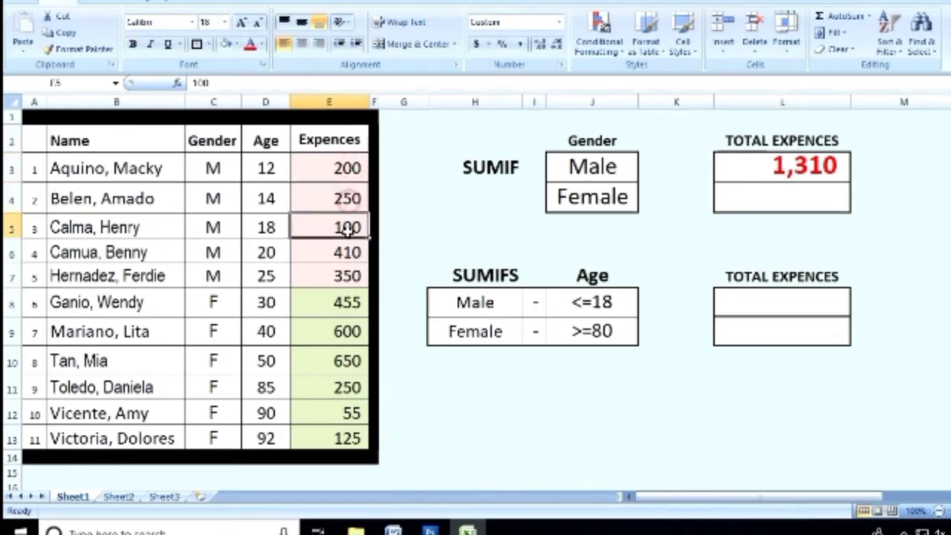
click(349, 252)
click(348, 276)
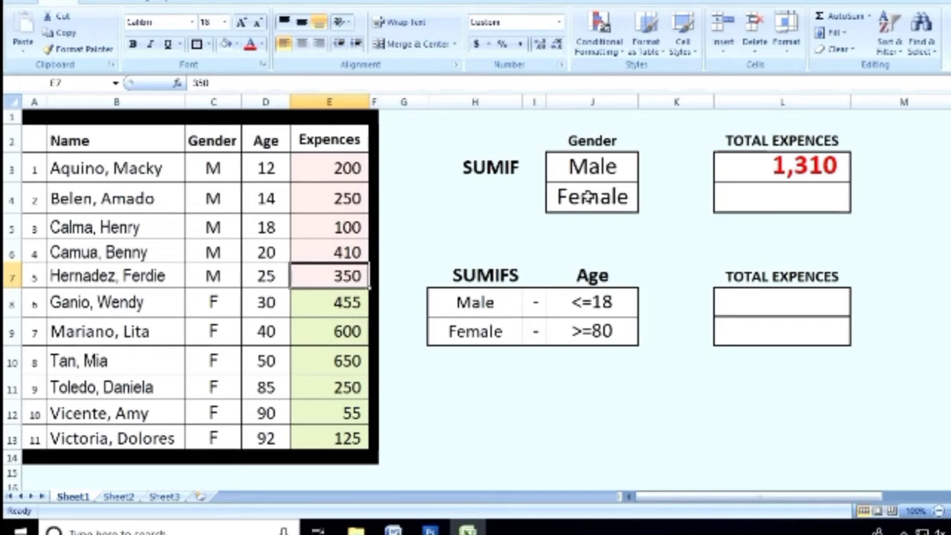
- Enter =sumif(C3:C13,"F",E3:E13) in cell L4 to total the expenses of the female entries
click(778, 201)
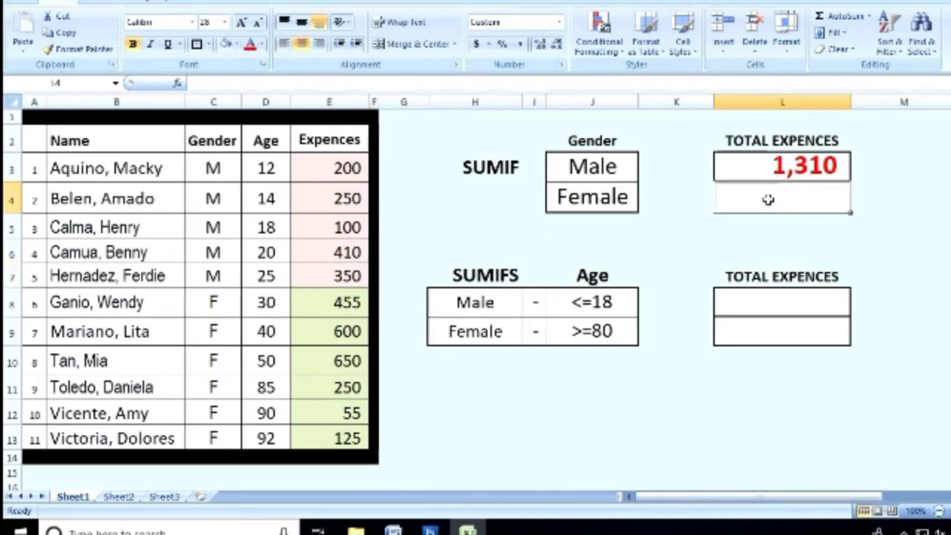
text(=)
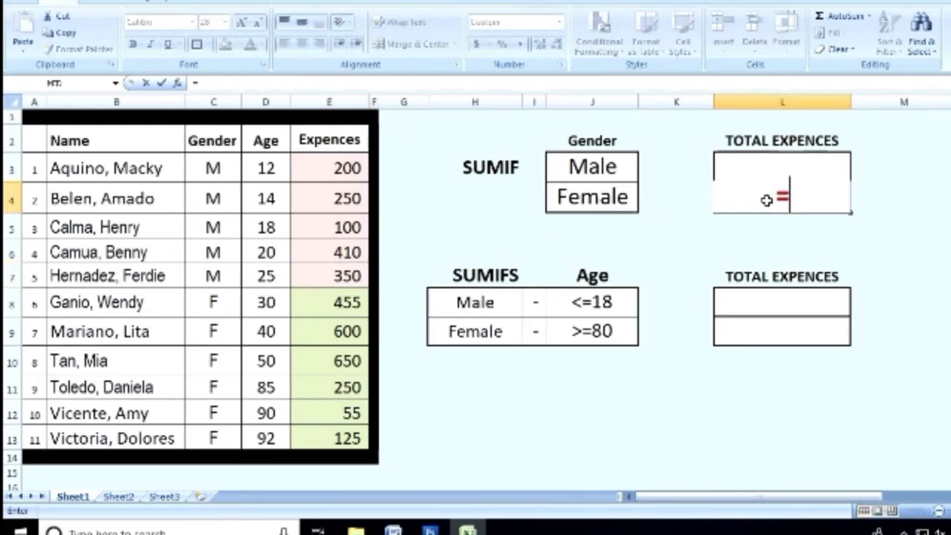
text(su)
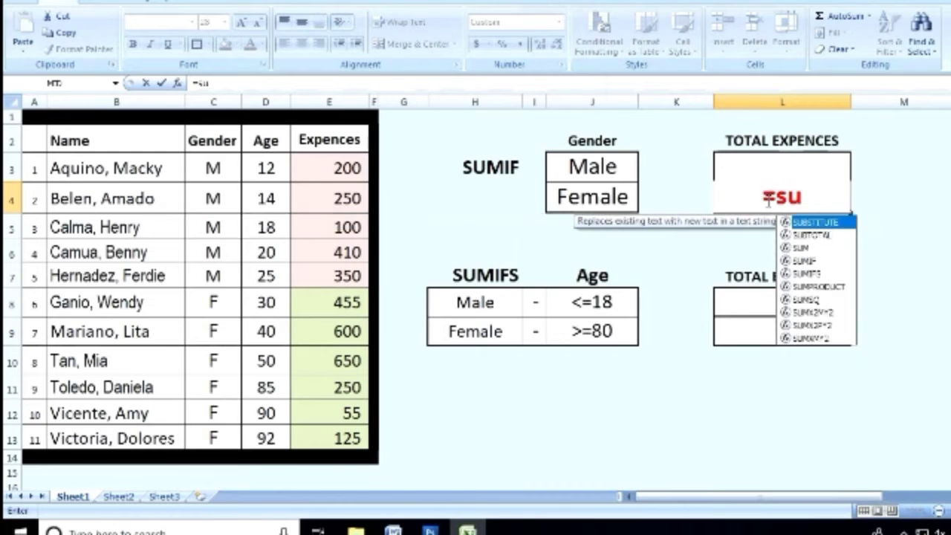
text(mif)
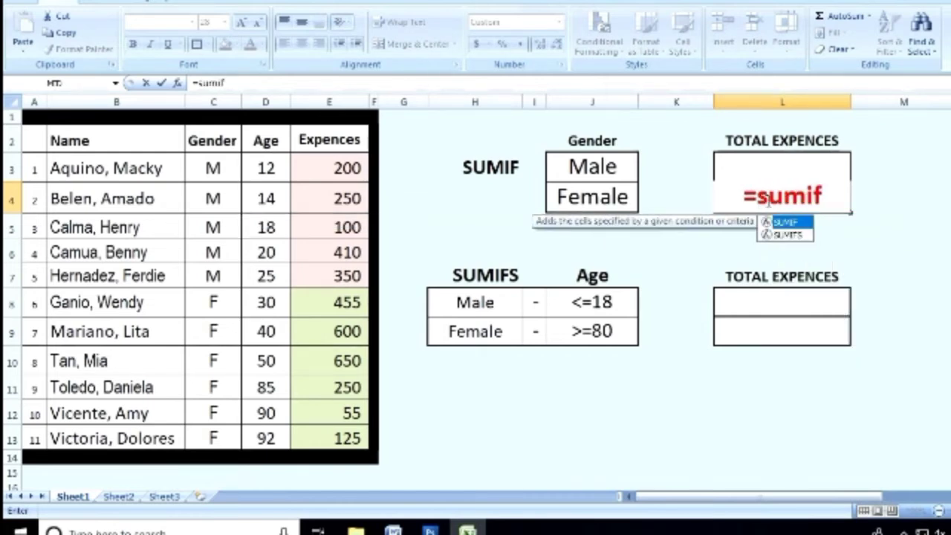
text(()
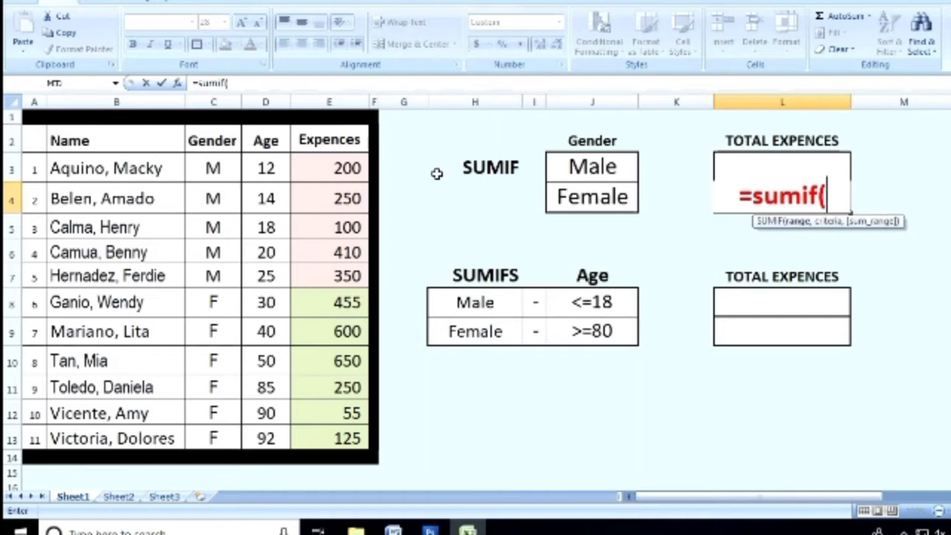
click(220, 168)
drag(220, 168, 220, 439)
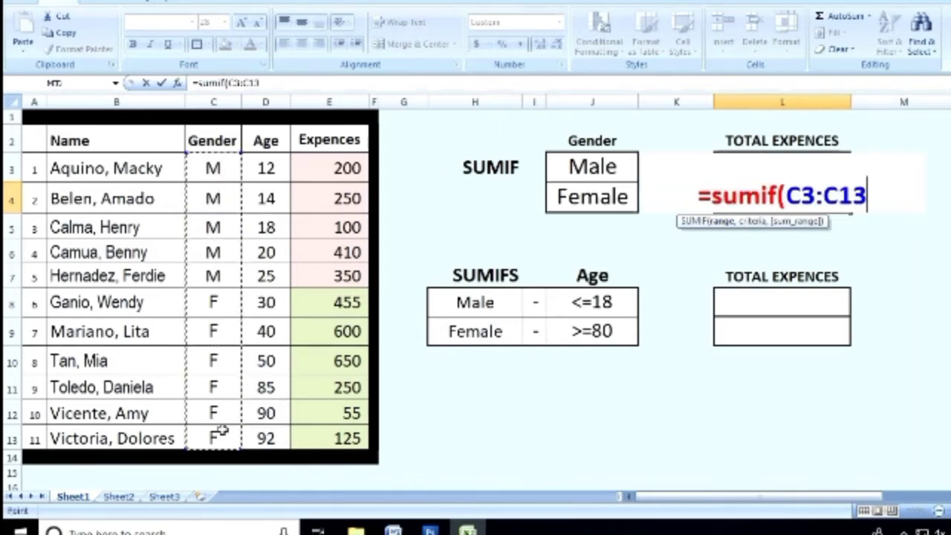
text(,)
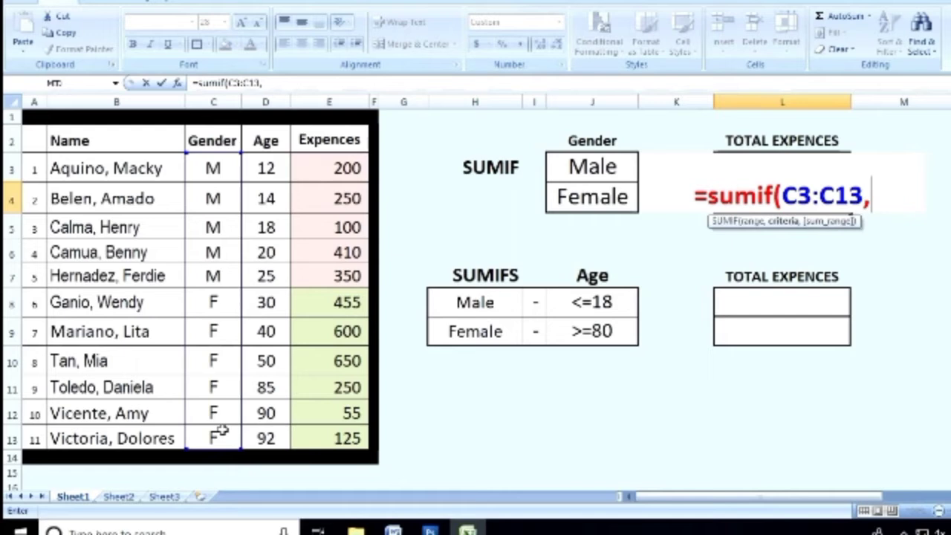
text(")
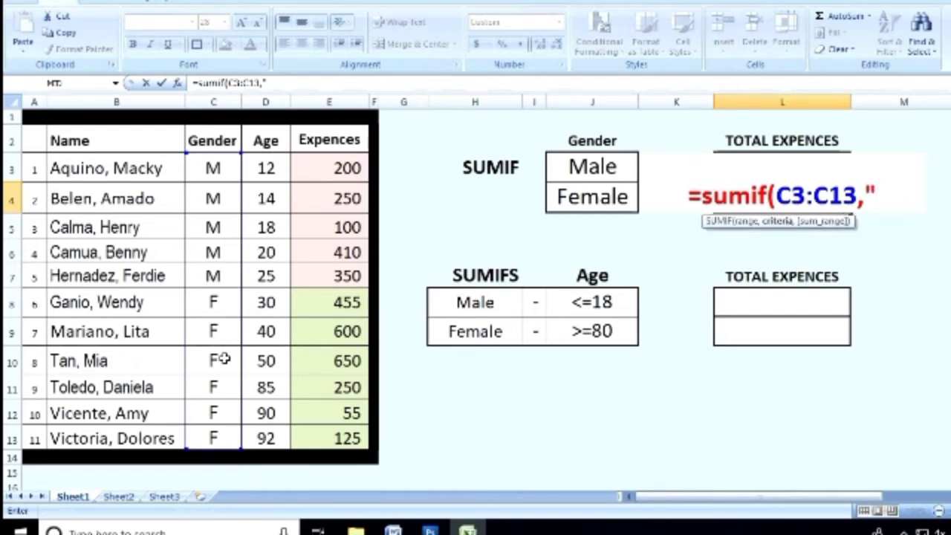
text(F)
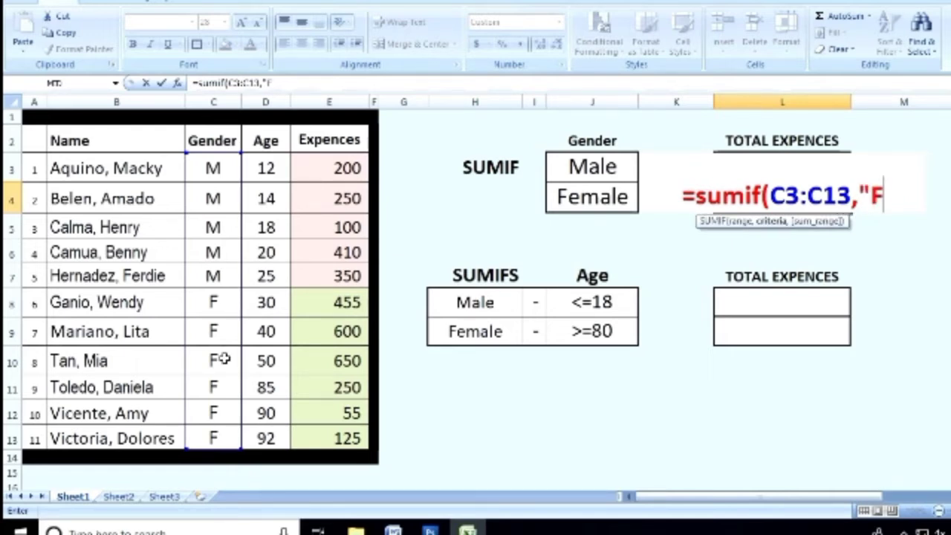
text(")
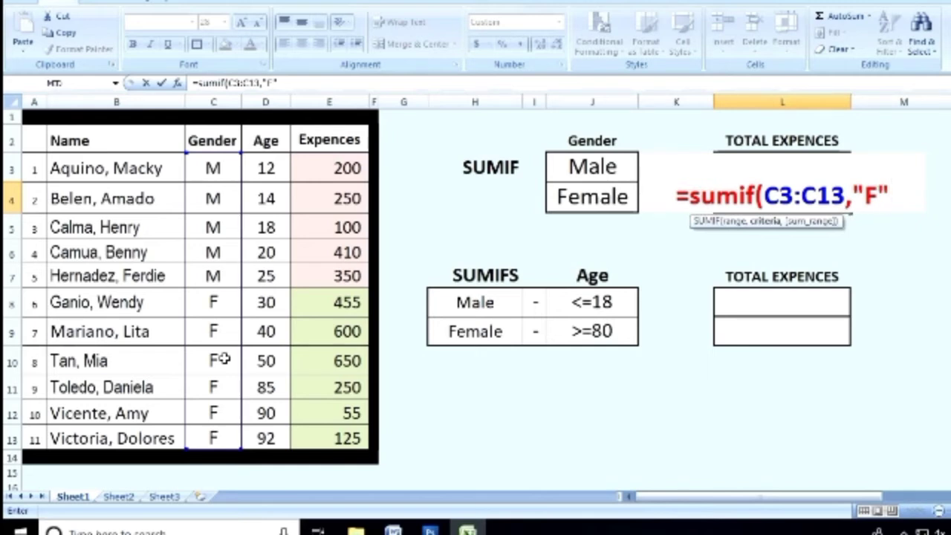
text(,)
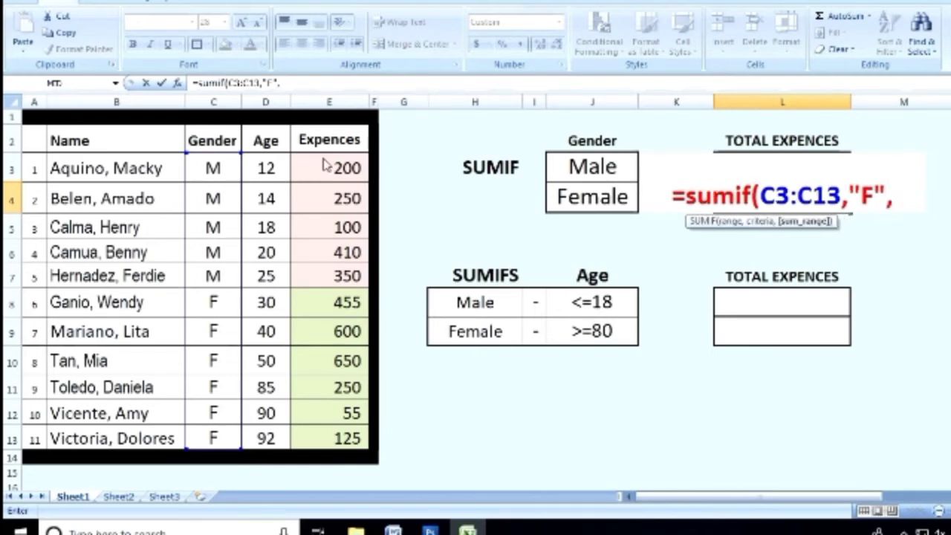
drag(341, 165, 316, 434)
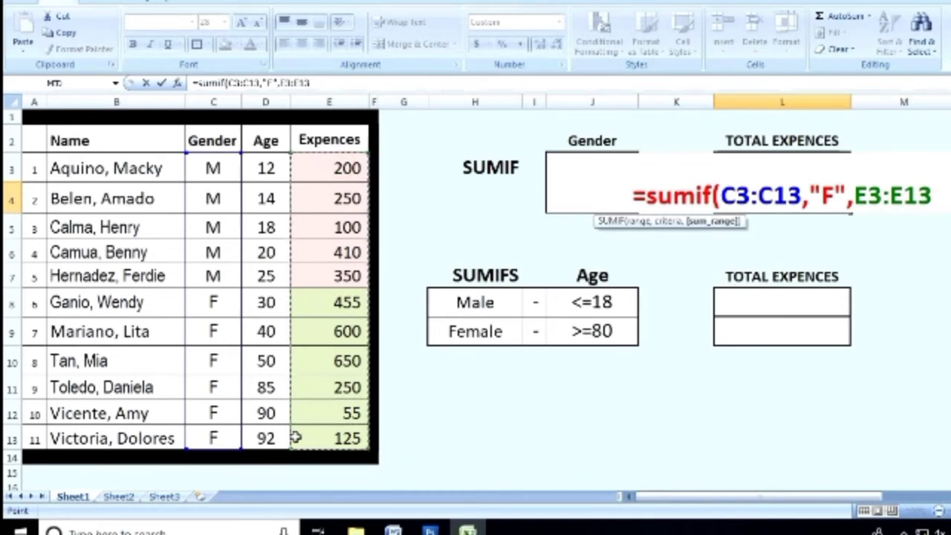
text())
key(Return)
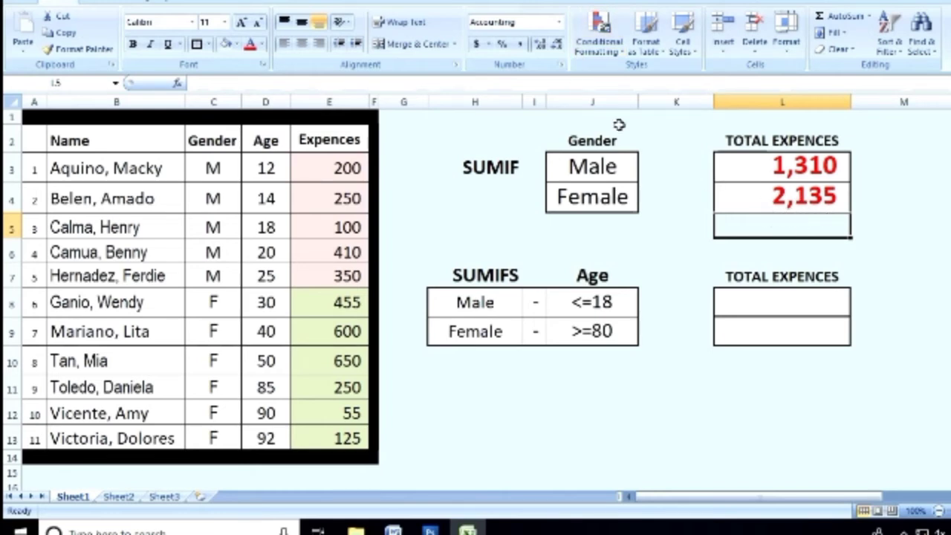
- Review the individual expense amounts of the female entries in E8 through E13
click(347, 311)
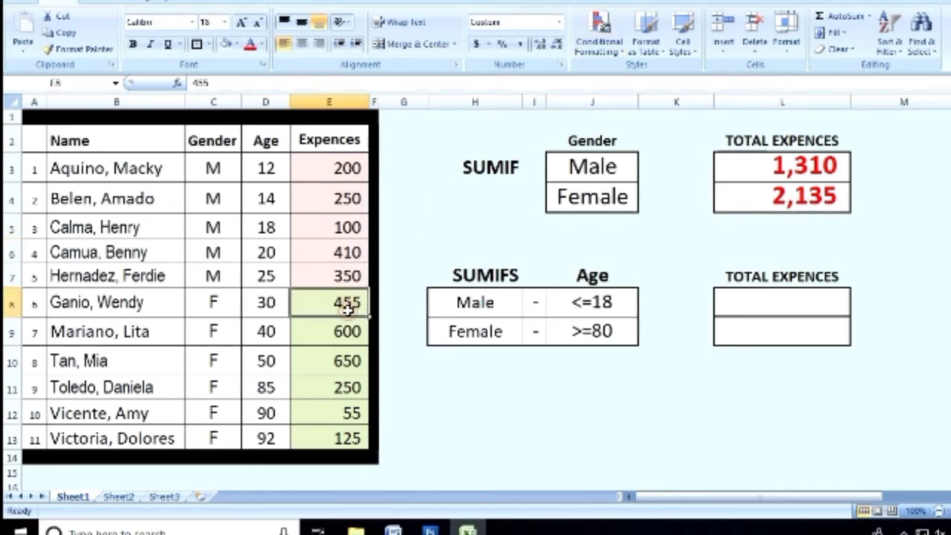
click(349, 335)
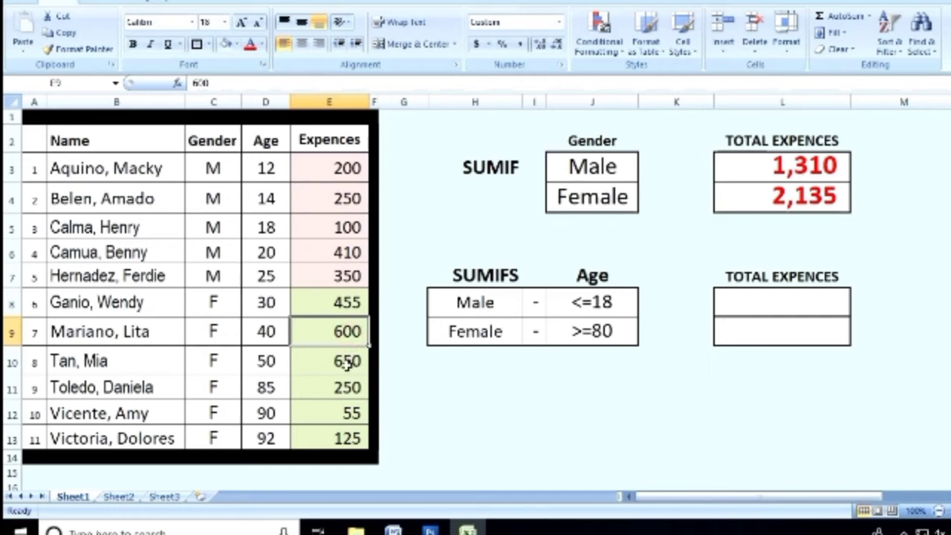
click(347, 362)
click(346, 387)
click(350, 413)
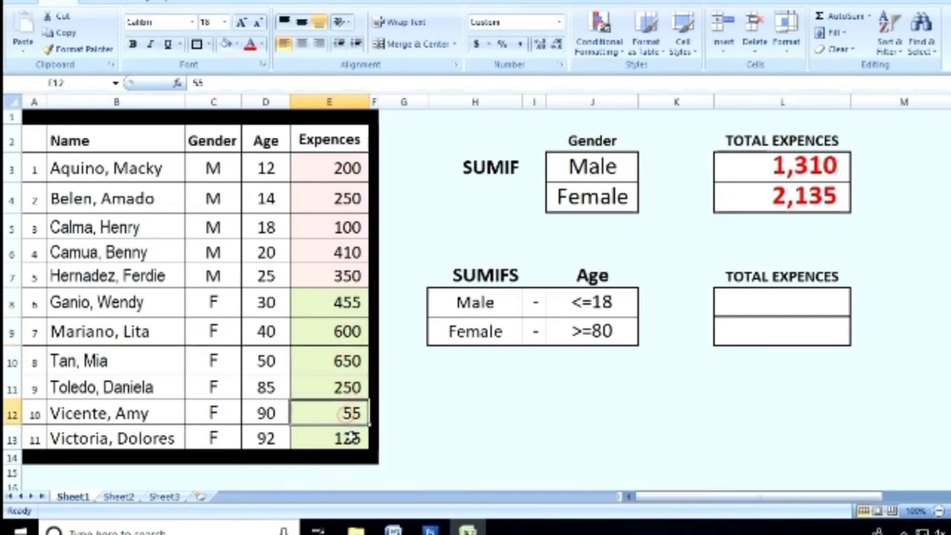
click(350, 439)
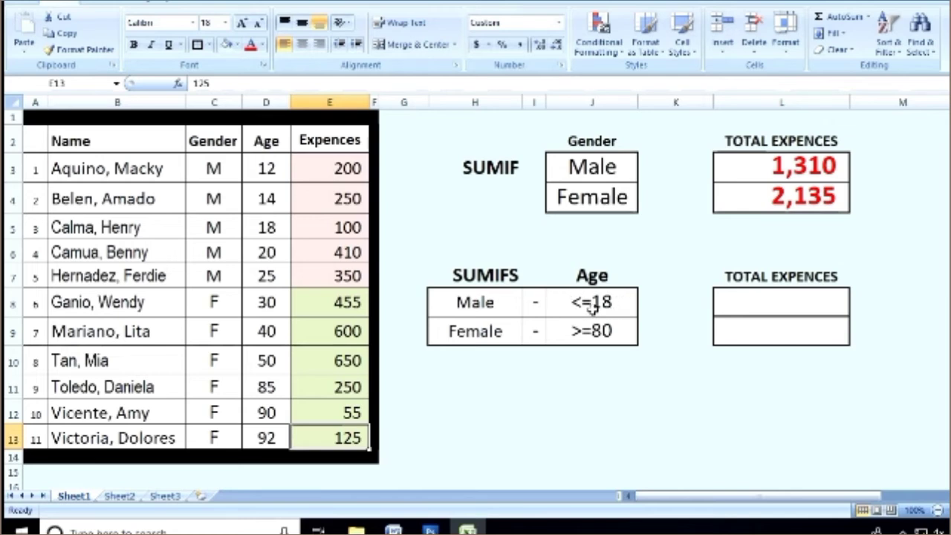
- Review the ages of the male entries aged 18 or younger in D3 through D5
click(275, 227)
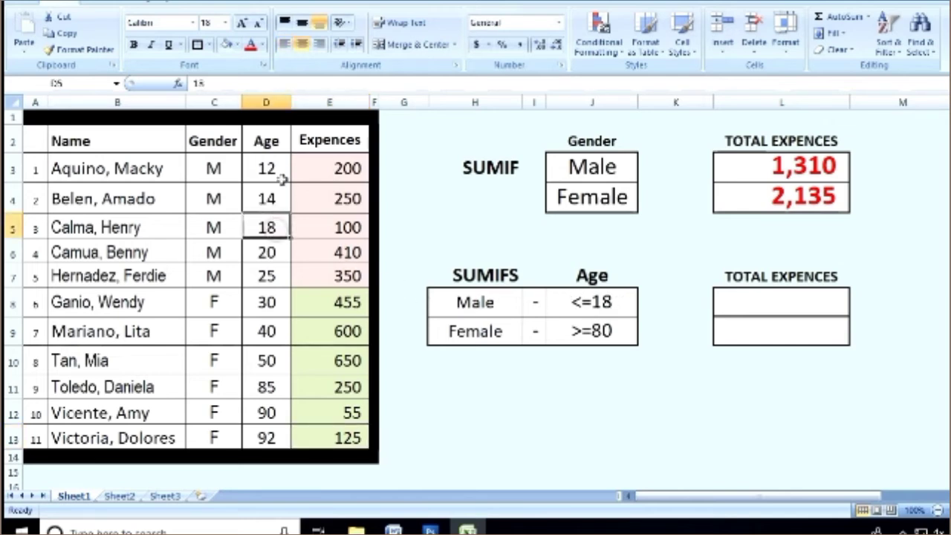
click(281, 205)
click(279, 170)
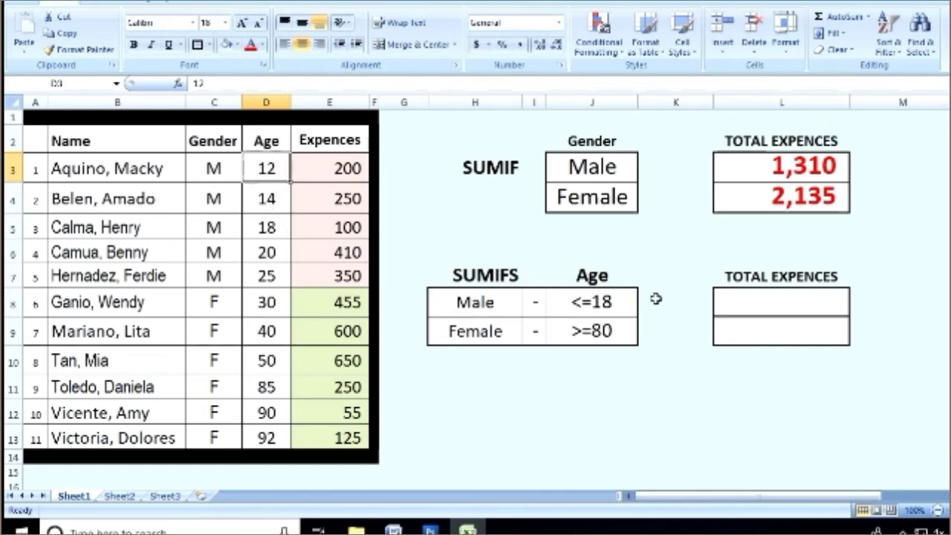
- Start a SUMIFS formula in cell L8 with the expenses E3:E13 as the sum range
click(759, 298)
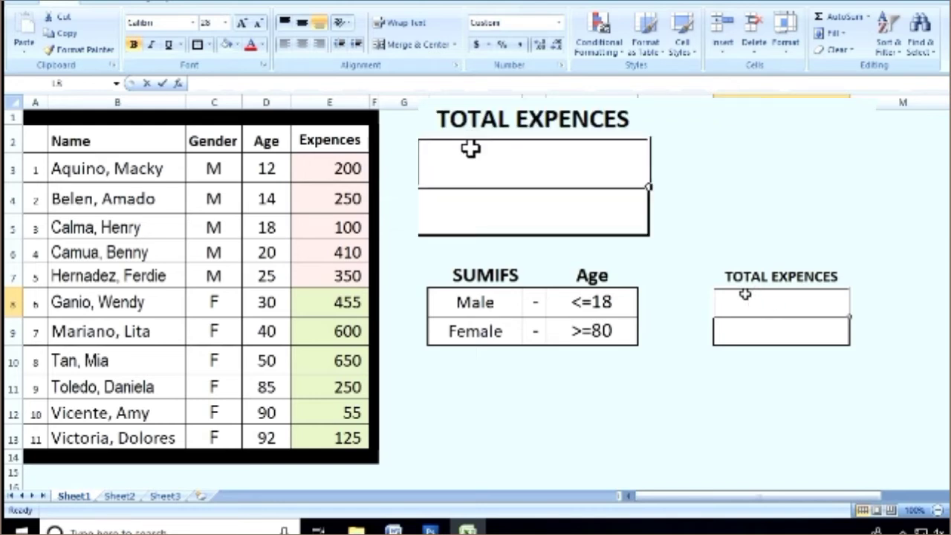
text(=sumifs)
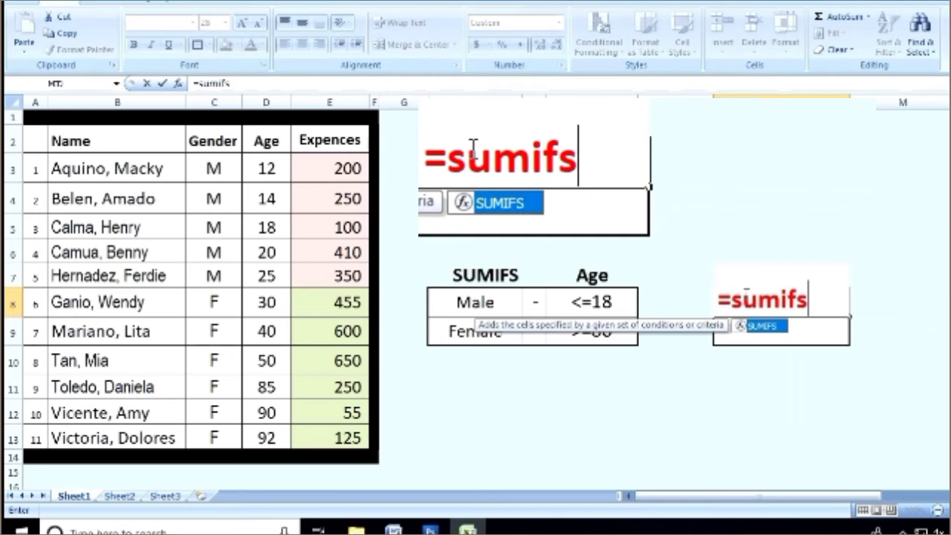
text(()
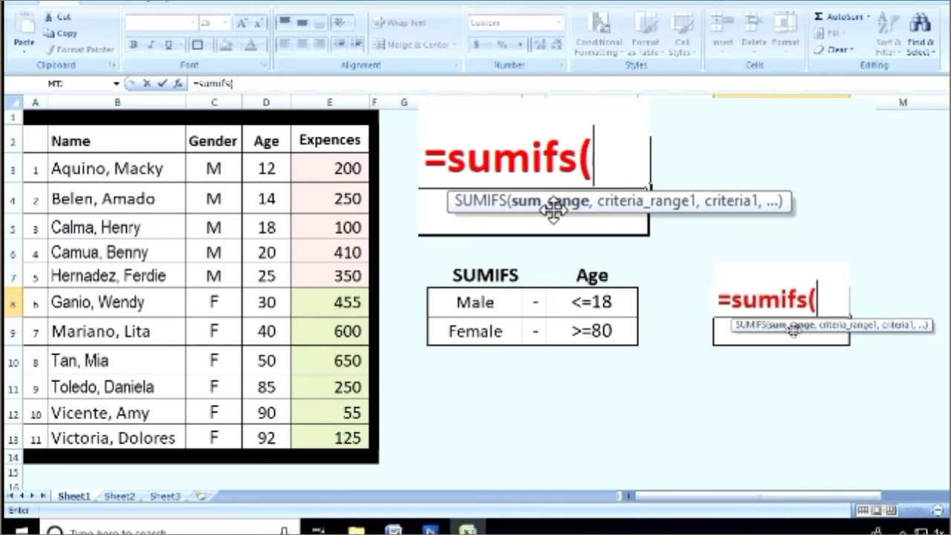
click(231, 170)
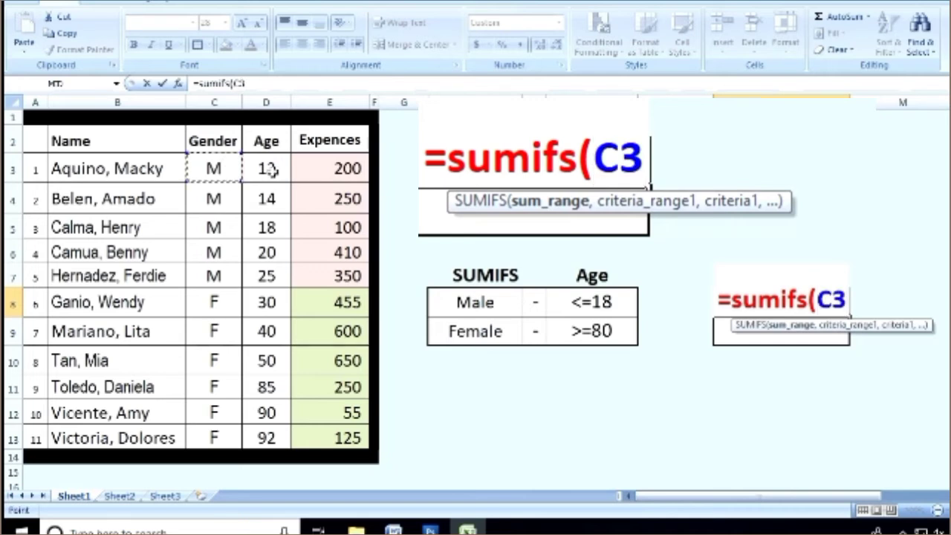
drag(308, 169, 351, 435)
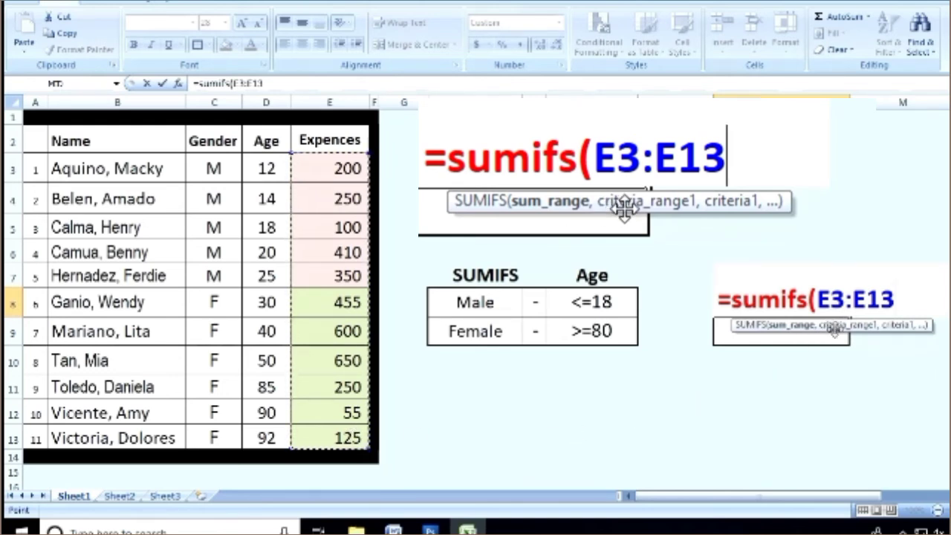
text(,)
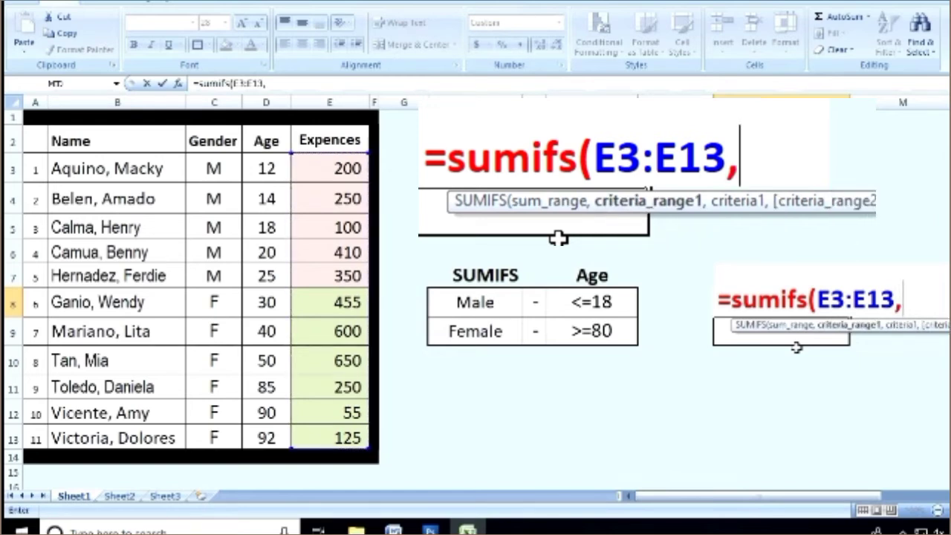
- Add the gender range C3:C13 with the criterion "M" to the SUMIFS formula in L8
drag(227, 173, 216, 439)
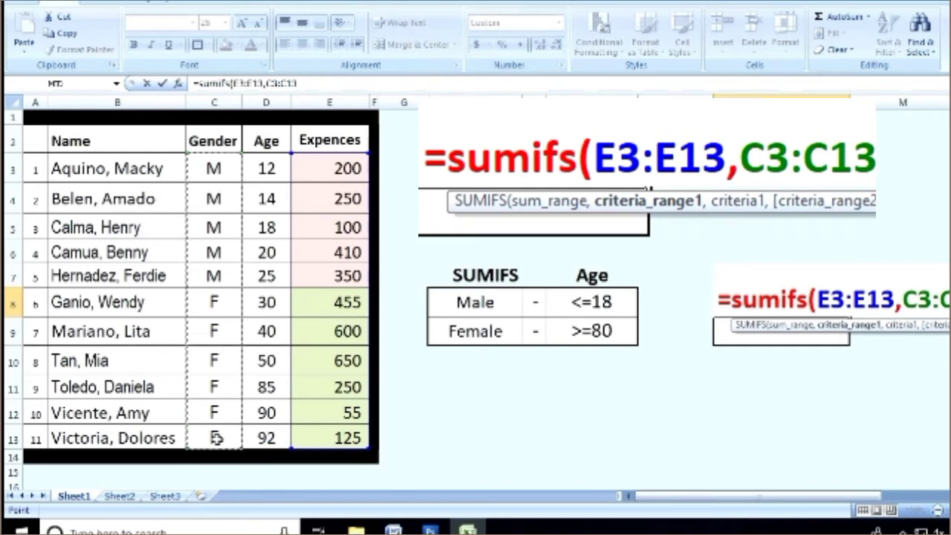
text(,)
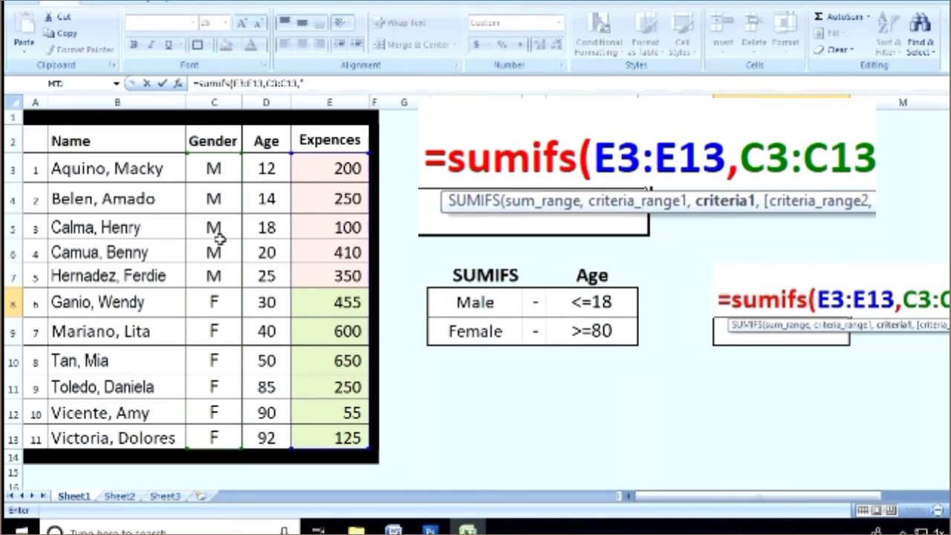
text(M)
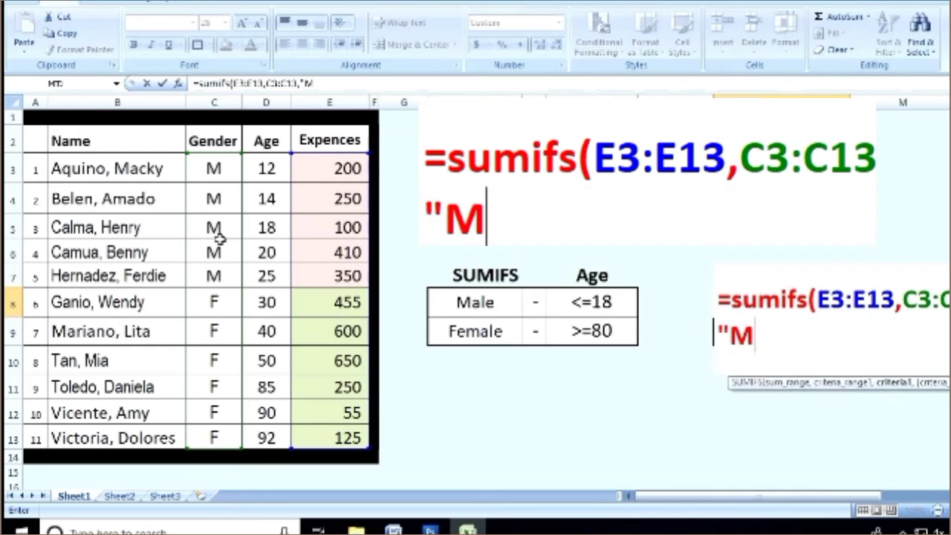
text(")
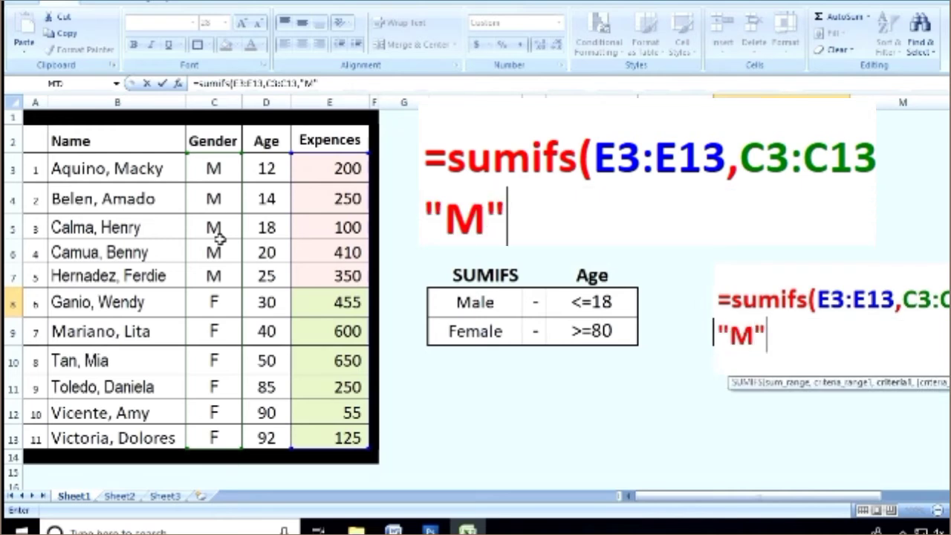
text(,)
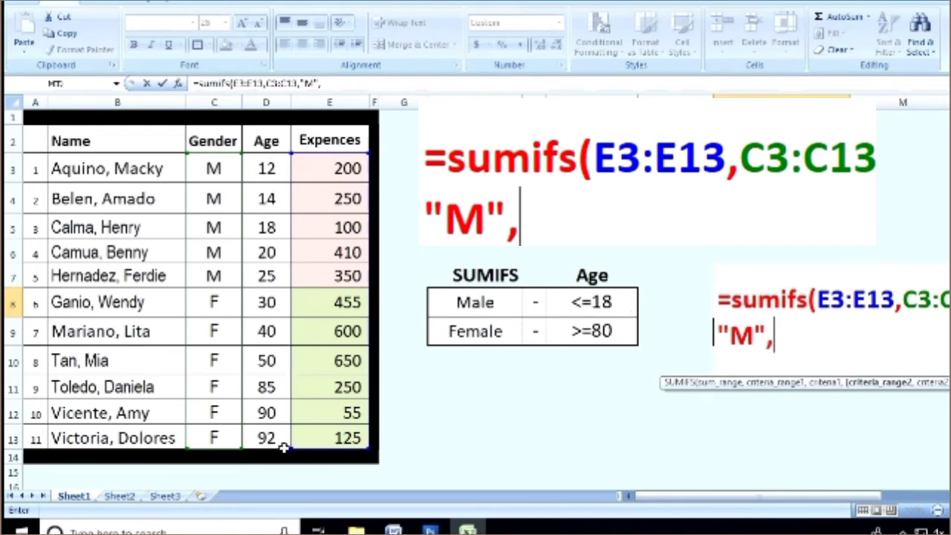
- Add the age range D3:D13 with the criterion "<=18" and complete the SUMIFS formula in L8
drag(283, 168, 264, 431)
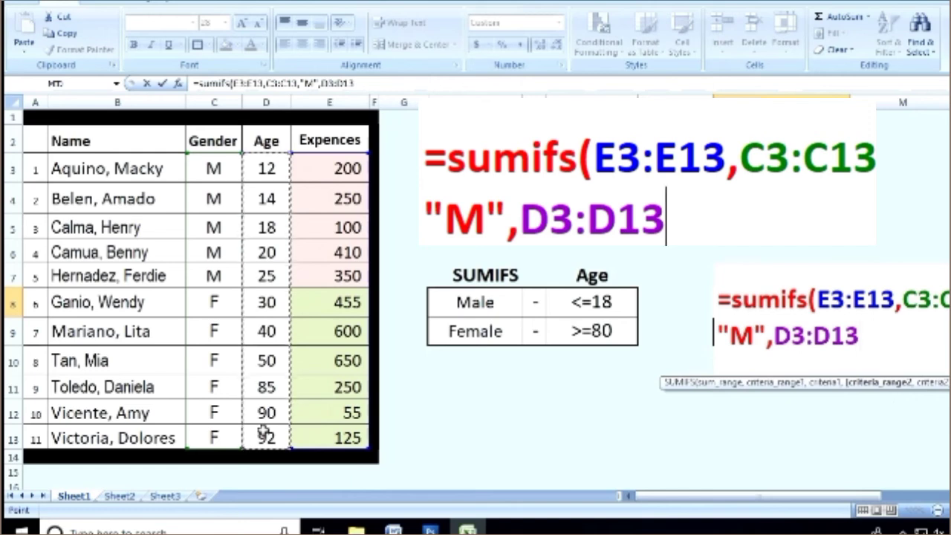
text(,)
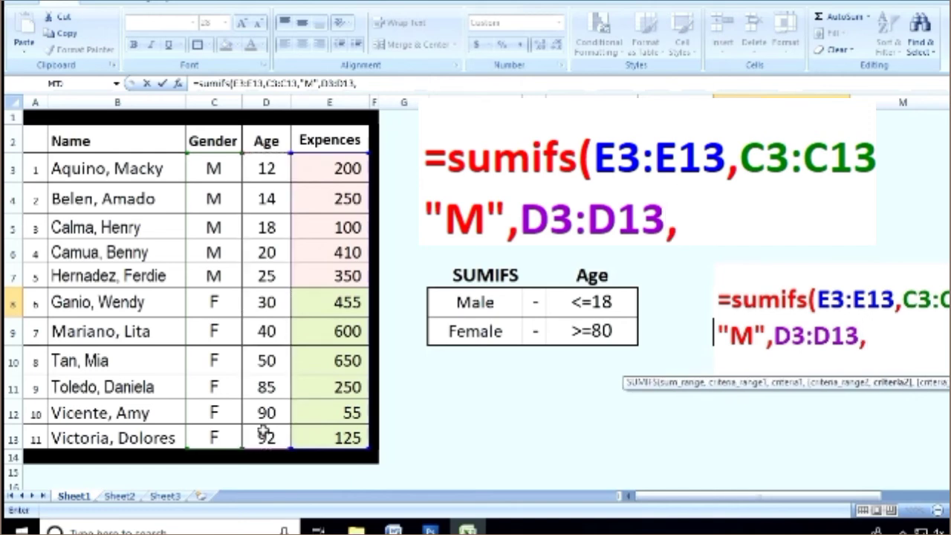
text(")
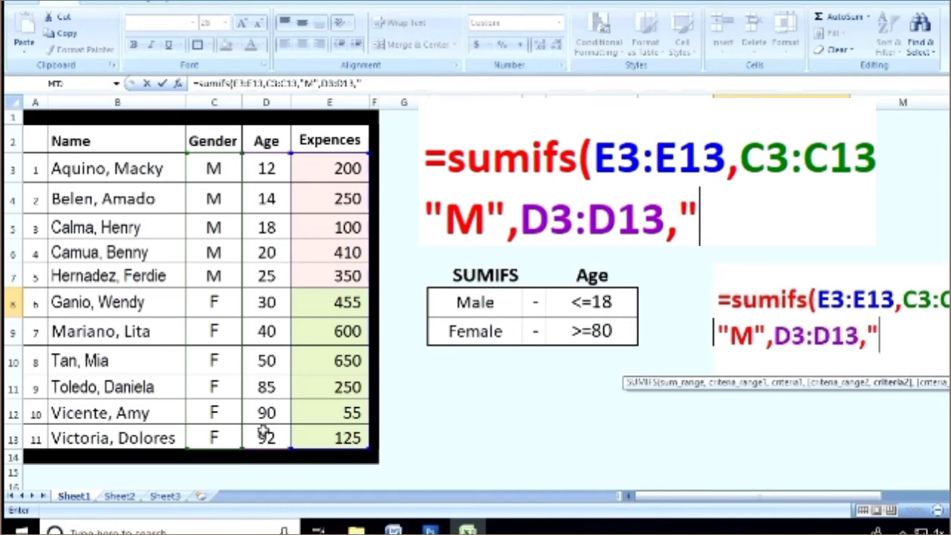
text(<)
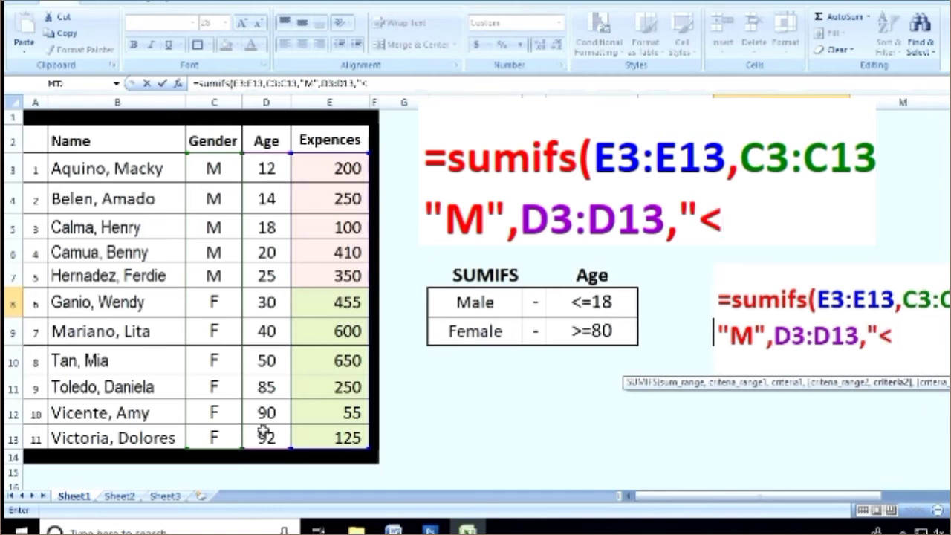
text(=)
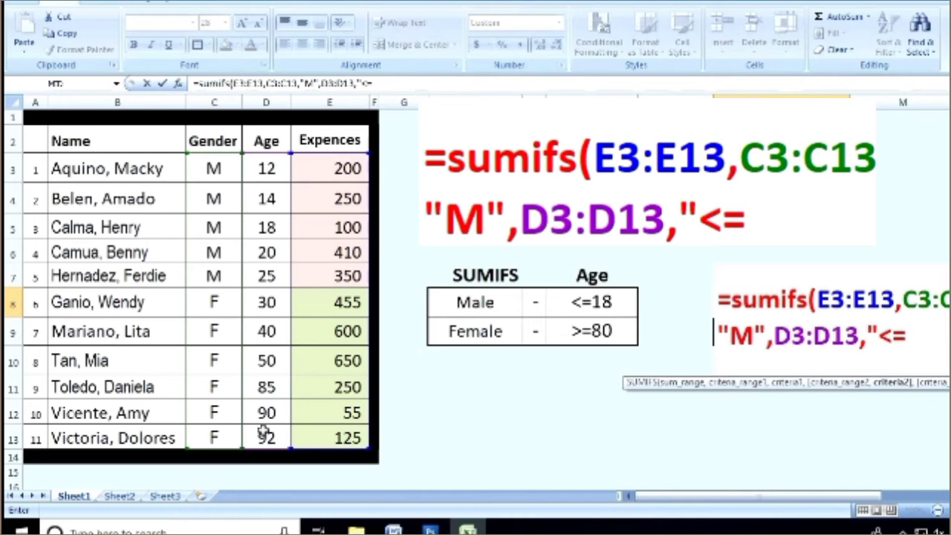
text(18)
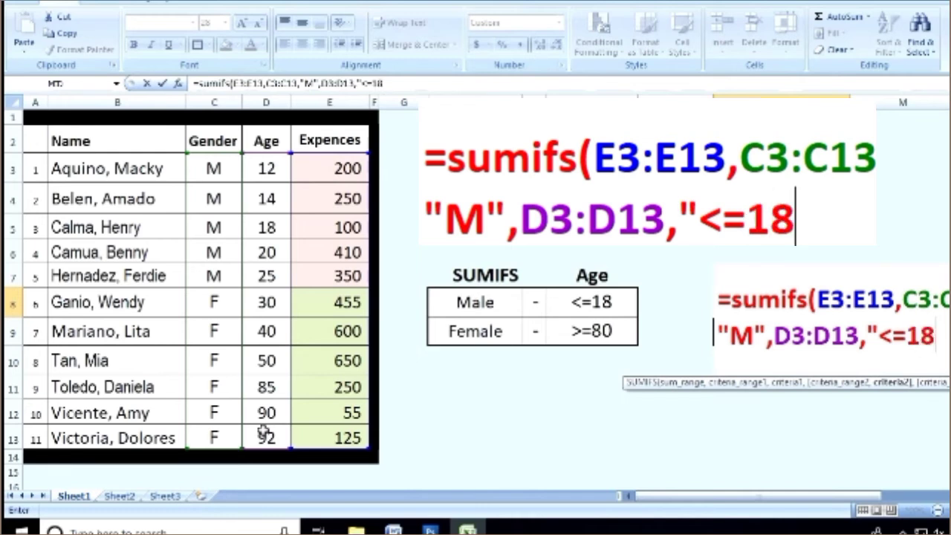
text("))
key(Return)
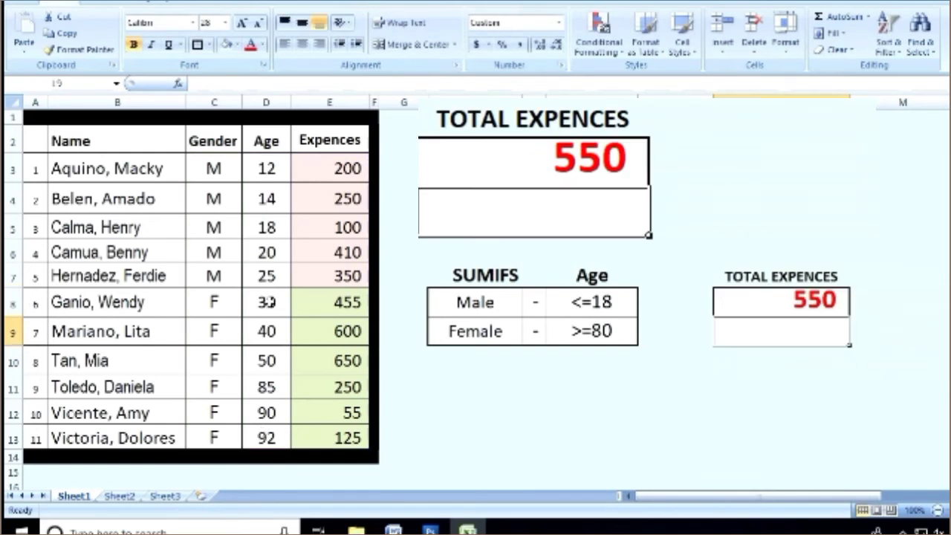
- Review the formula in L8 and the individual expenses in E3 through E5 that it adds up
click(828, 305)
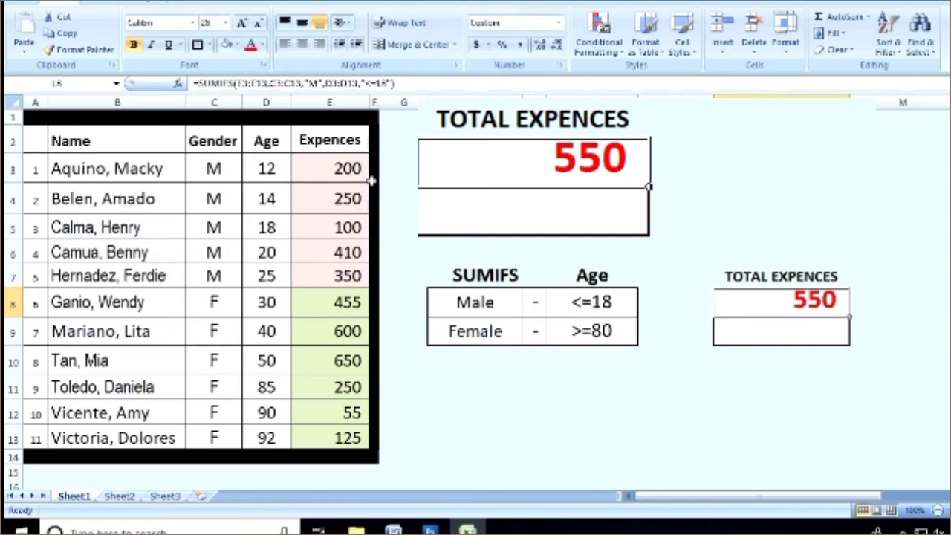
click(348, 232)
click(351, 199)
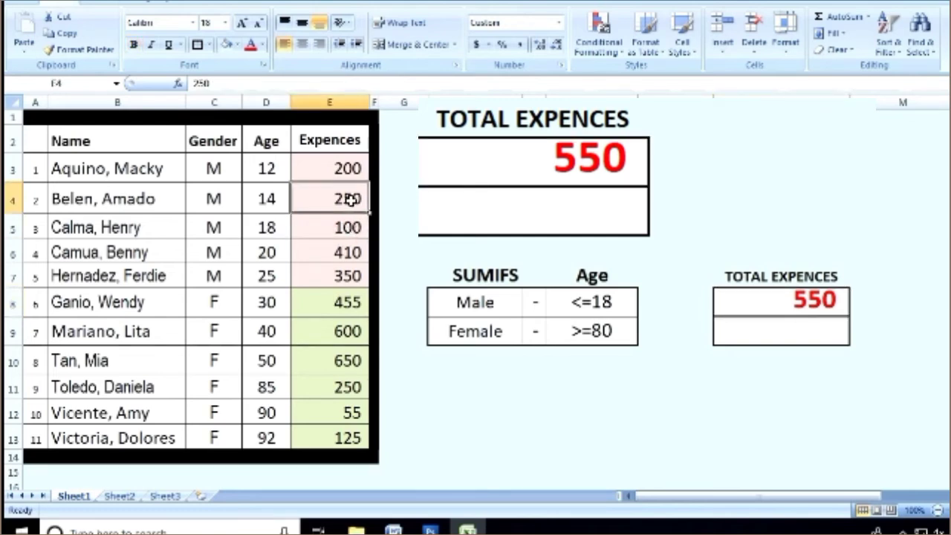
click(357, 168)
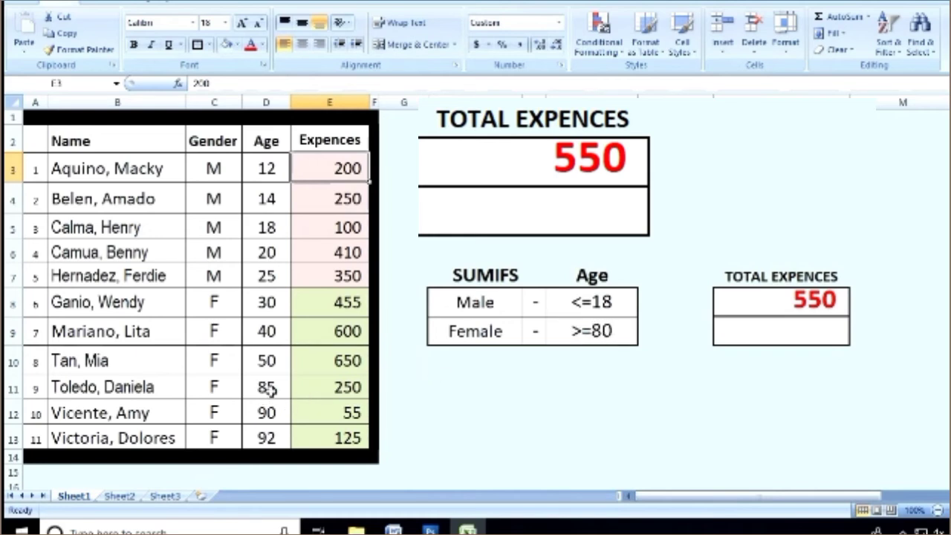
- Start a SUMIFS formula in cell L9 with the expenses E3:E13 as the sum range
click(801, 334)
text(=)
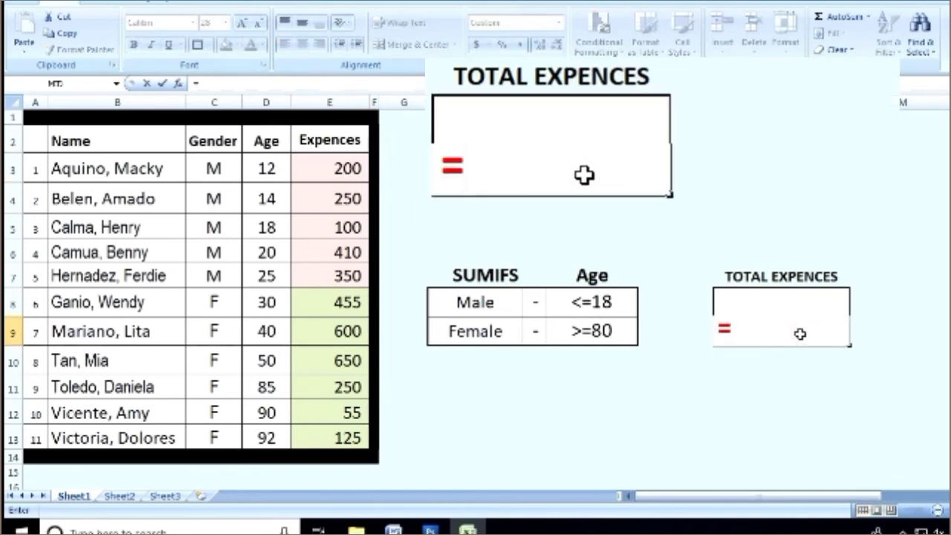
text(sum)
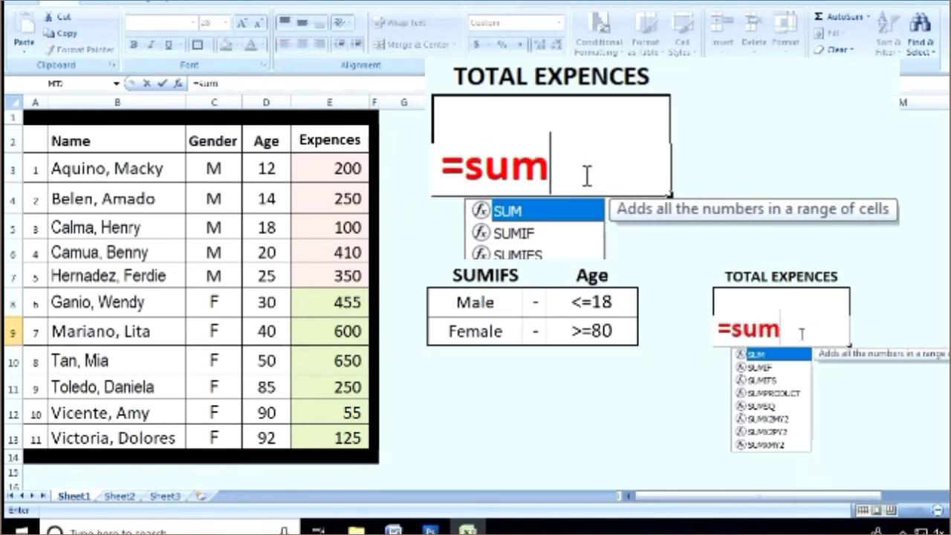
text(ifs)
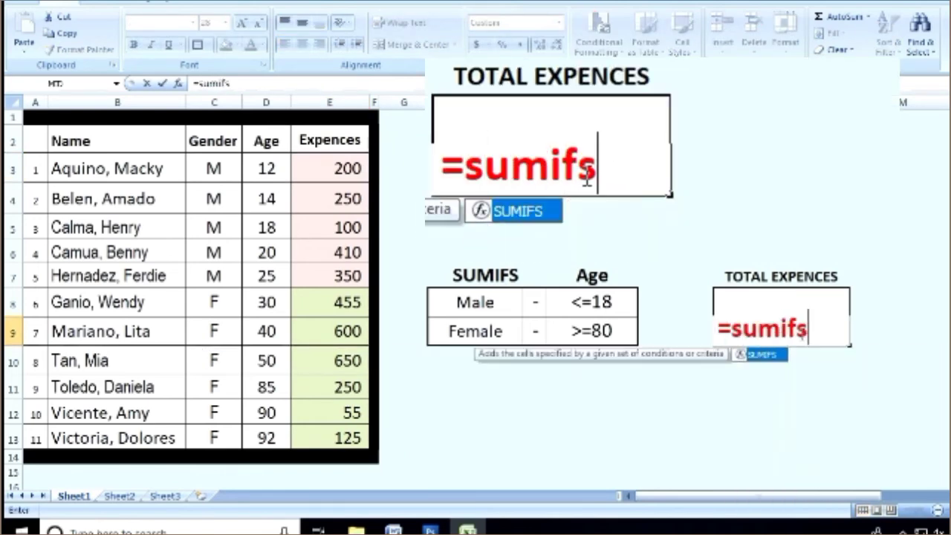
text(()
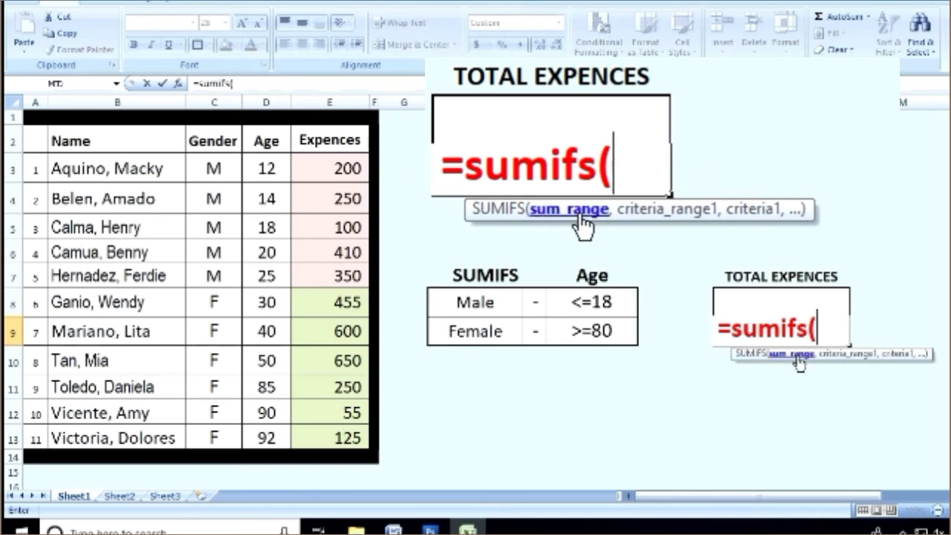
drag(356, 177, 338, 431)
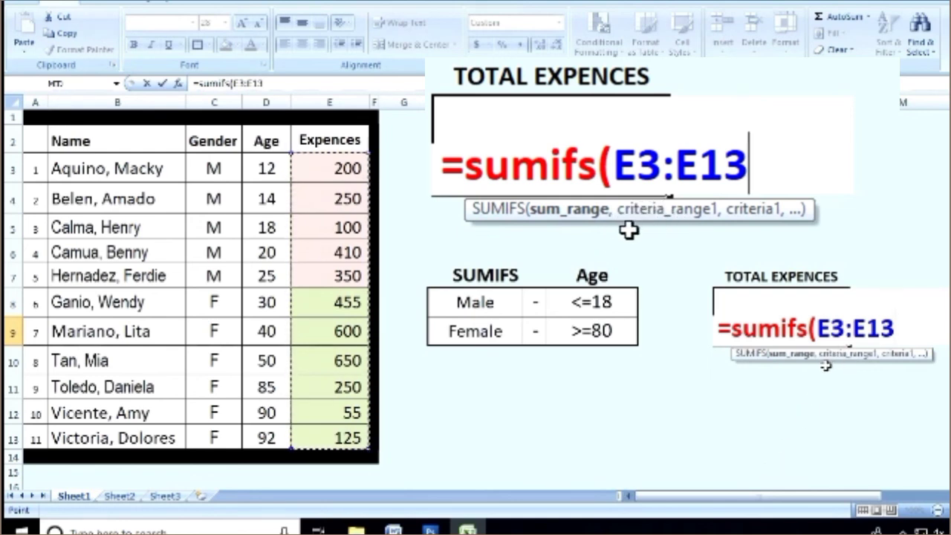
text(,)
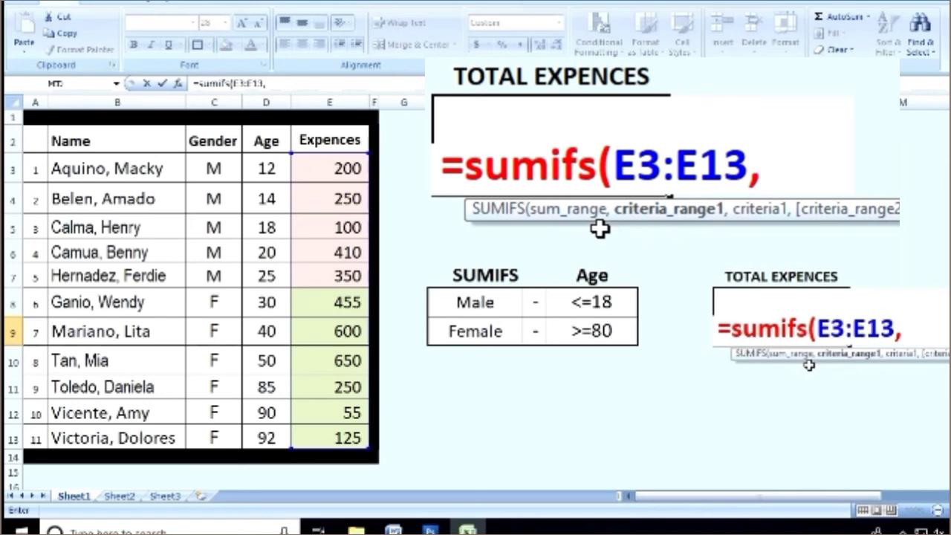
- Add the gender range C3:C13 with the criterion "F" to the SUMIFS formula in L9
drag(221, 169, 221, 436)
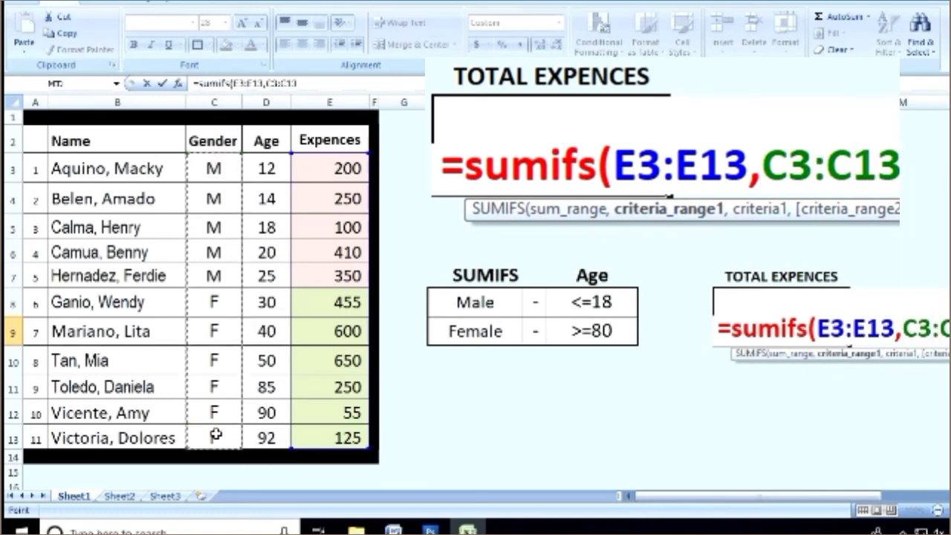
text(,"F)
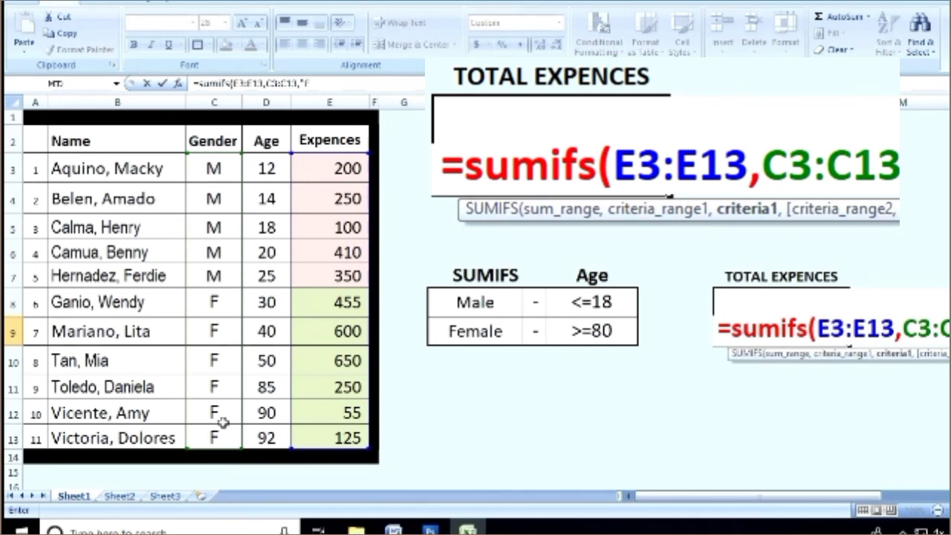
text(")
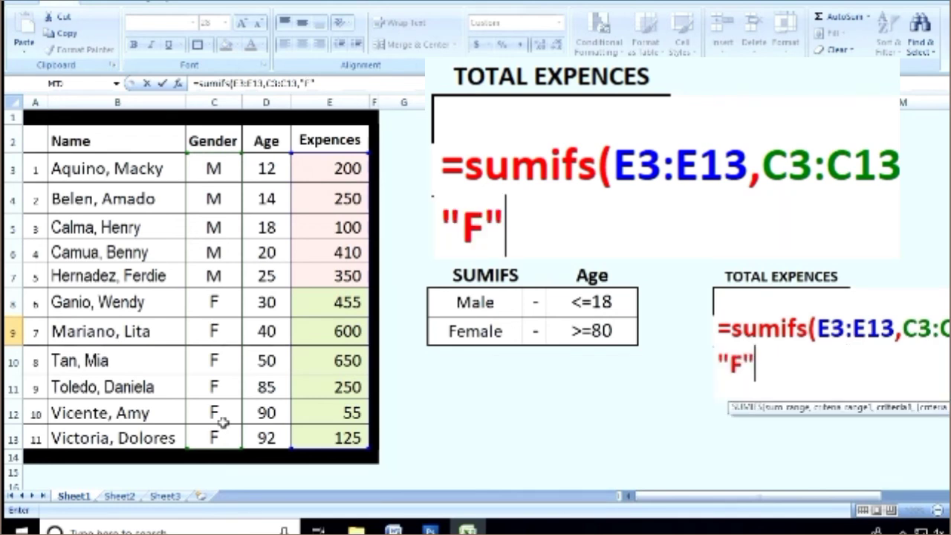
text(m)
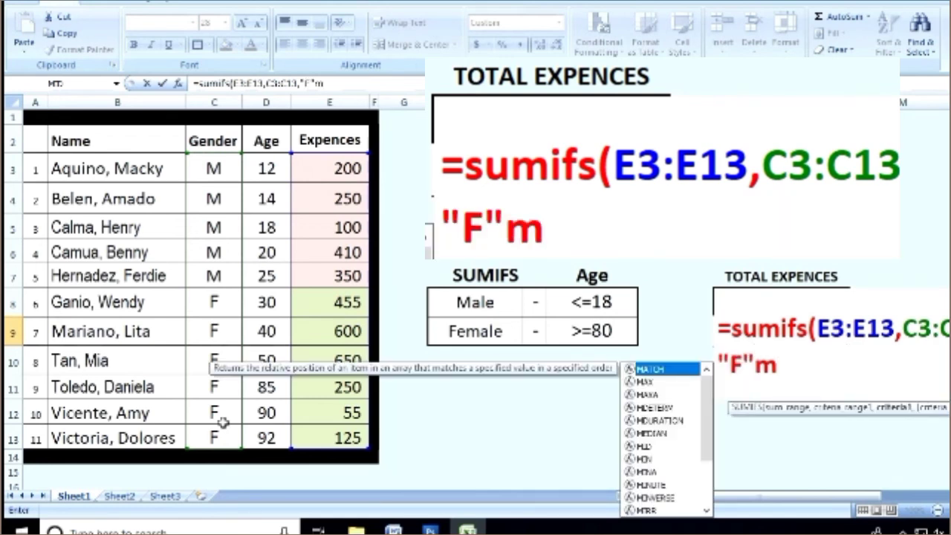
key(BackSpace)
text(,)
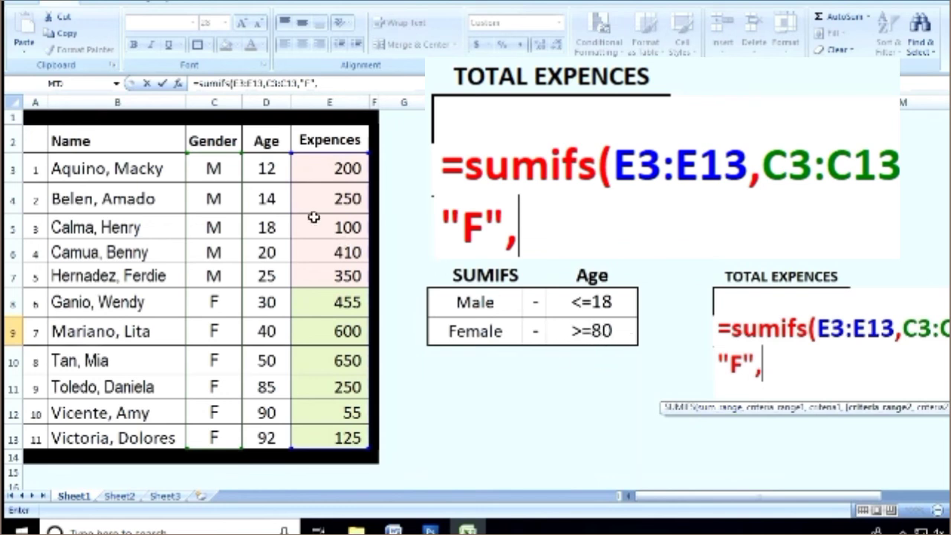
- Add the age range D3:D13 with the criterion ">=80" and complete the SUMIFS formula in L9
drag(273, 169, 264, 440)
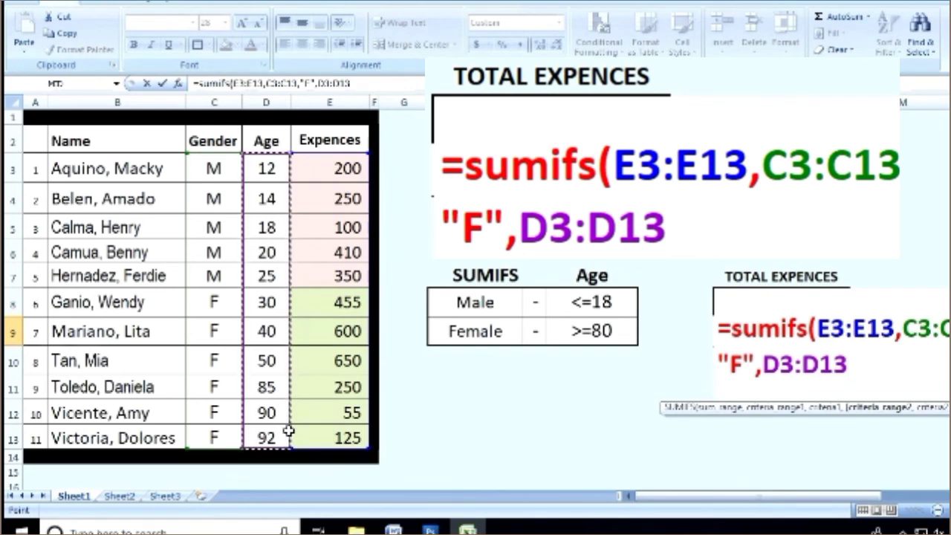
text(,")
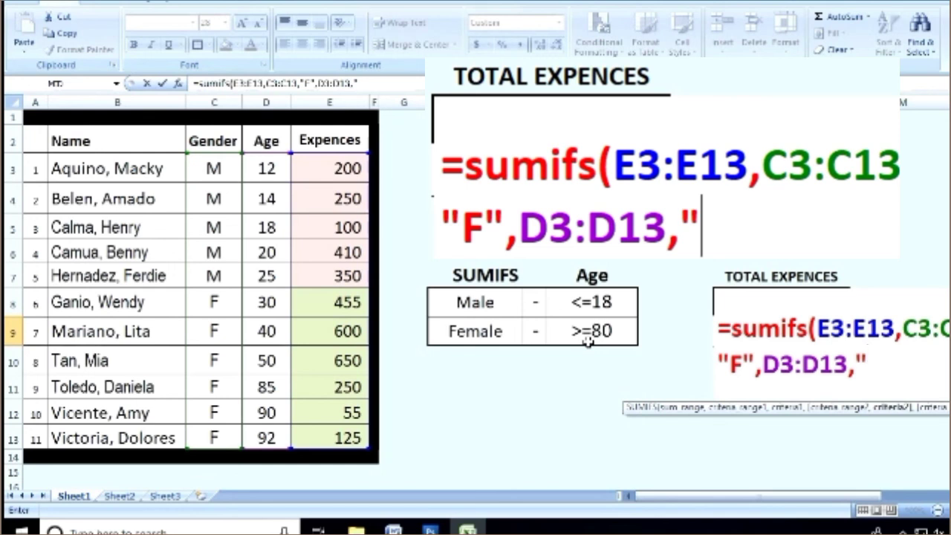
text(>)
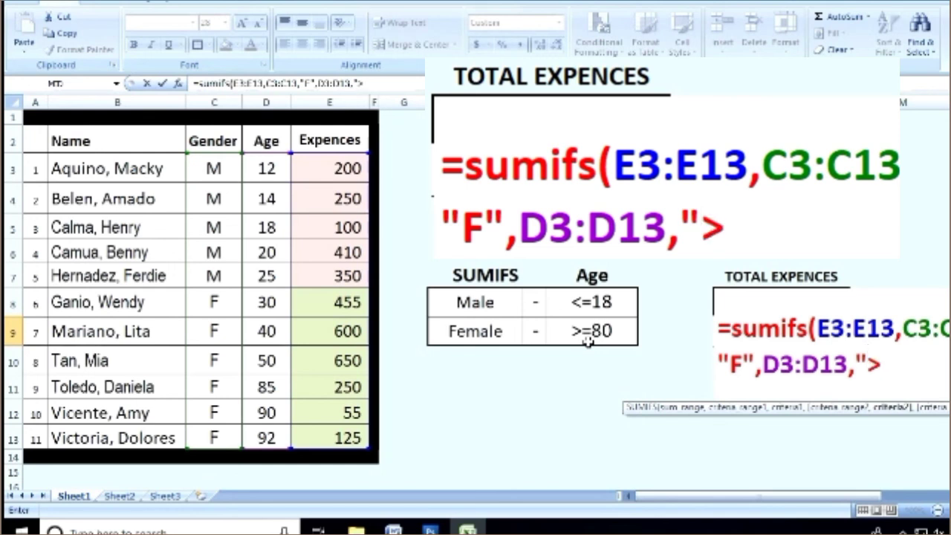
text(=)
text(80)
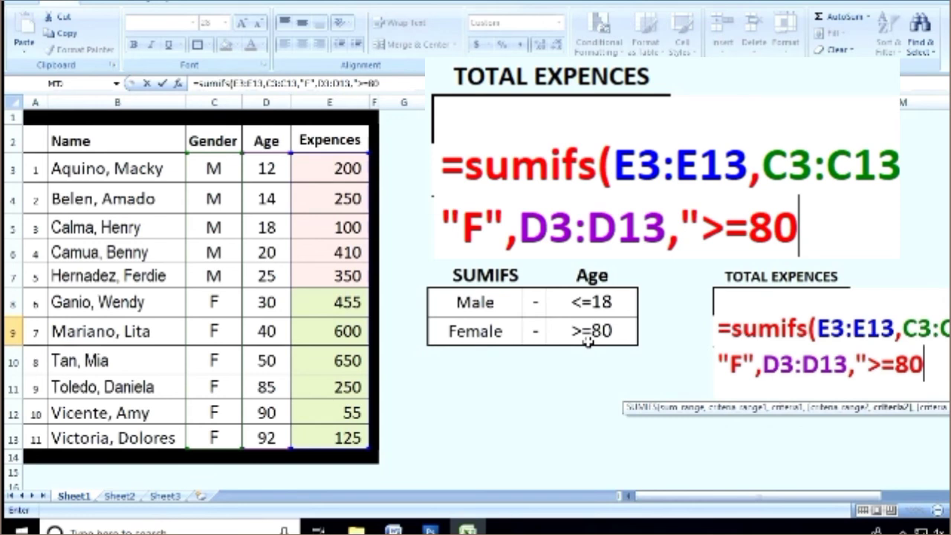
text("))
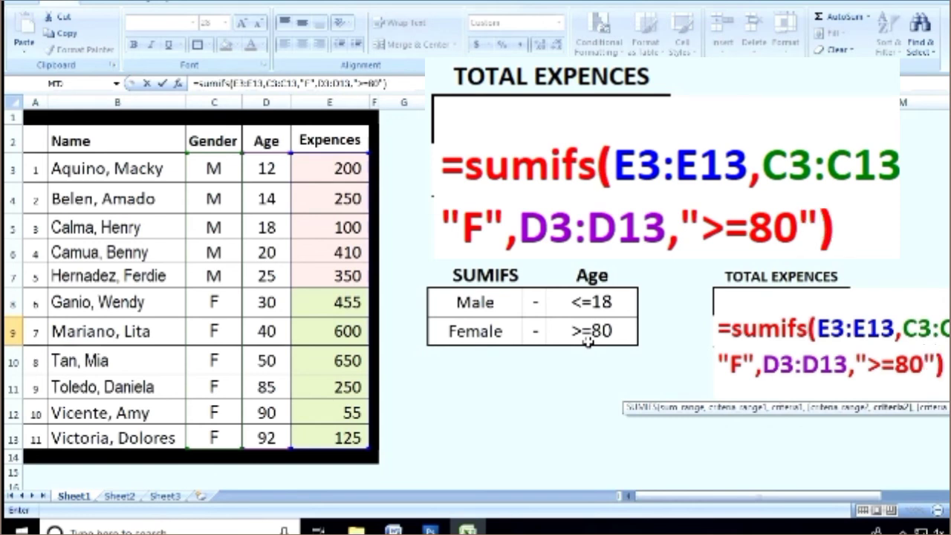
key(Return)
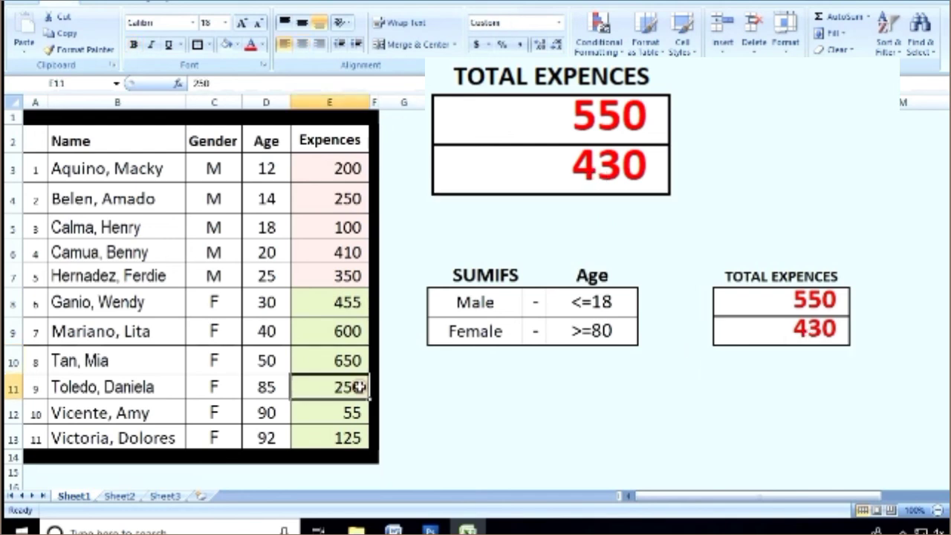
- Review the individual expenses in E11 through E13 that the L9 formula adds up
click(354, 412)
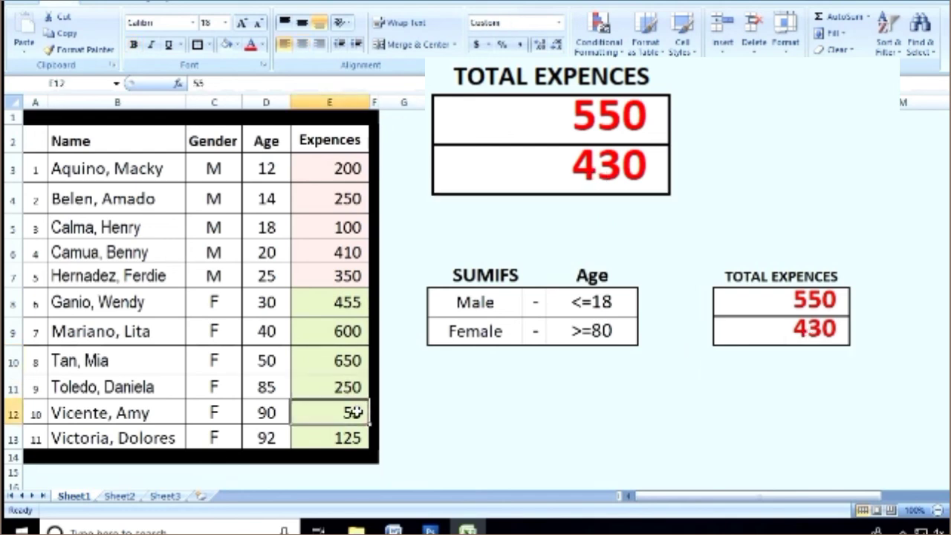
click(353, 438)
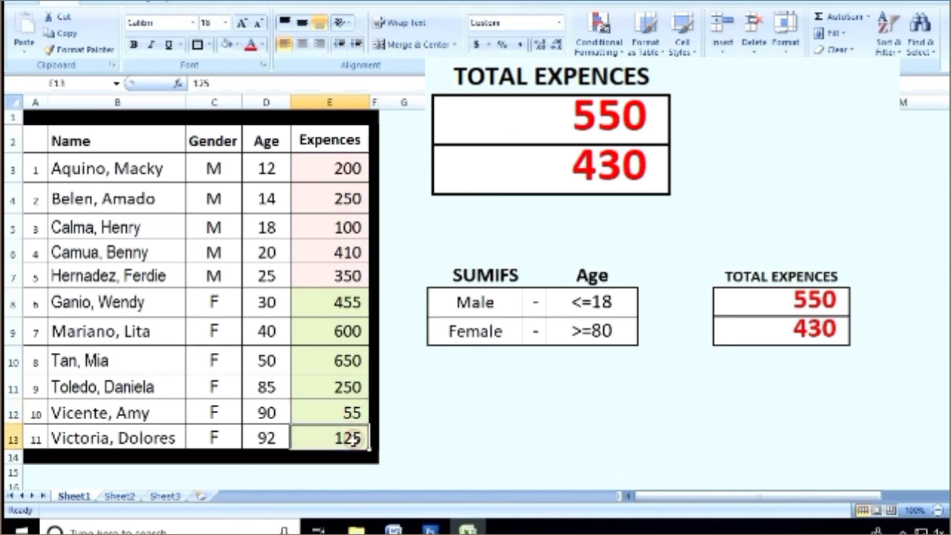